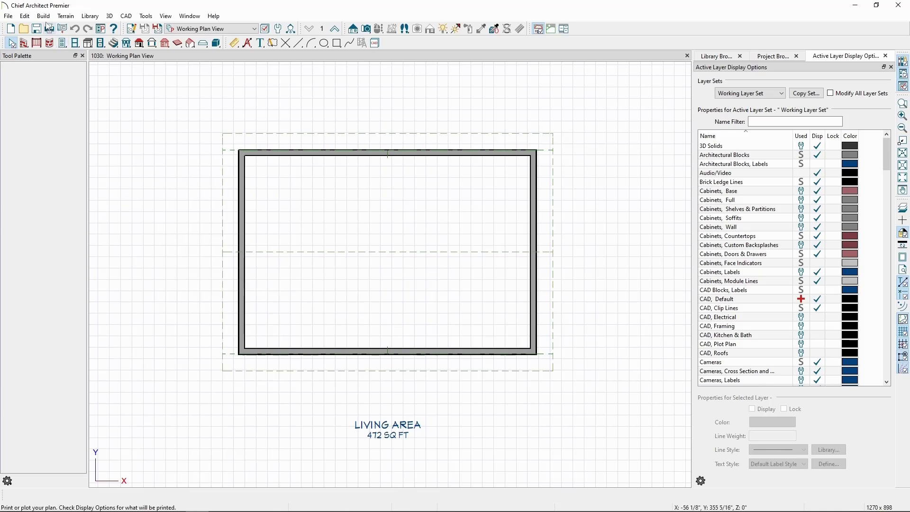
- Build the roof with default settings: 8" pitch, 18" eave and gable overhangs
left_click(44, 17)
mouse_move(71, 90)
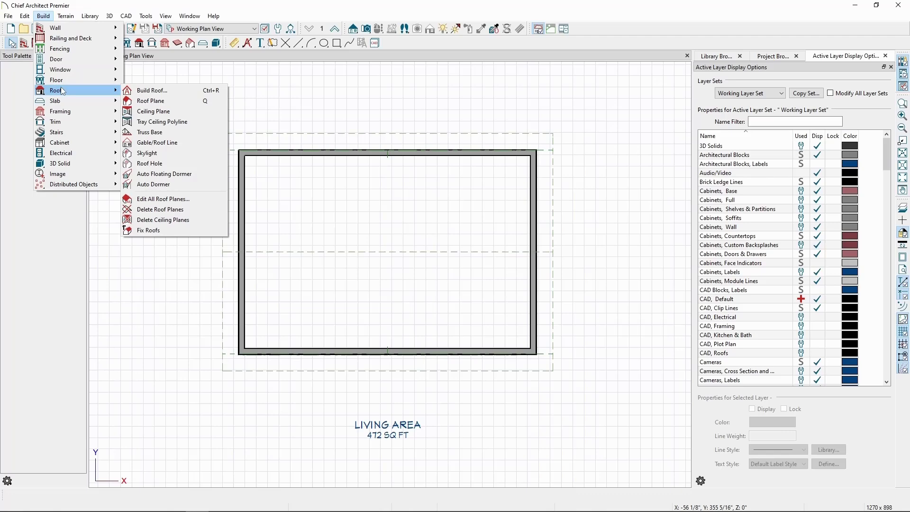
left_click(133, 91)
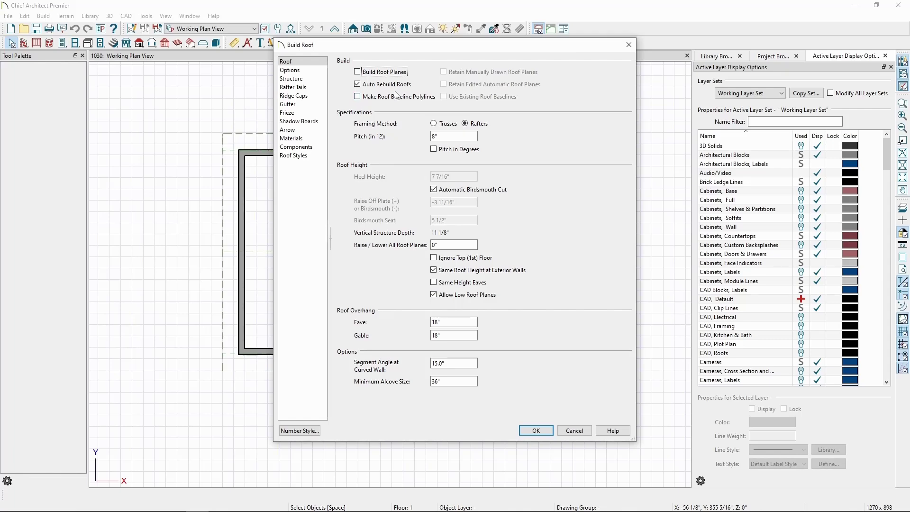
left_click(528, 430)
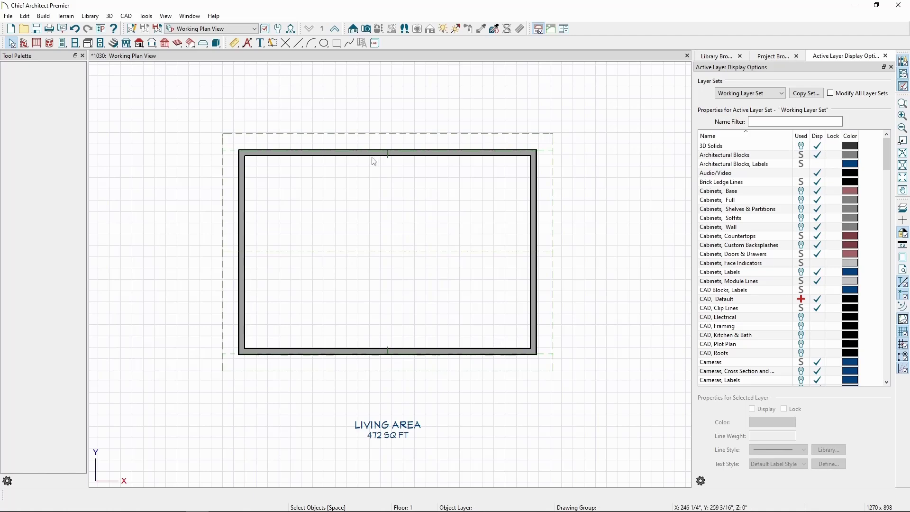
- Draw a back-clipped cross section cut line across the house plan
left_click(110, 16)
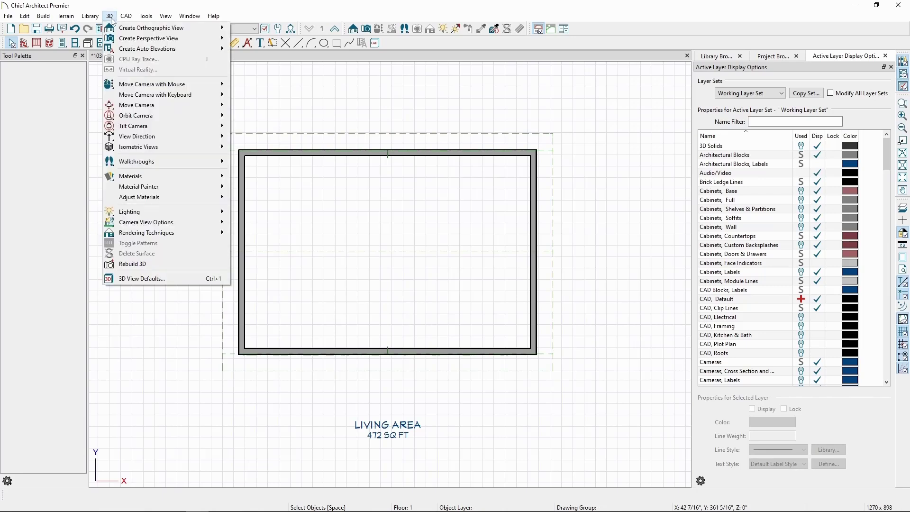
mouse_move(128, 29)
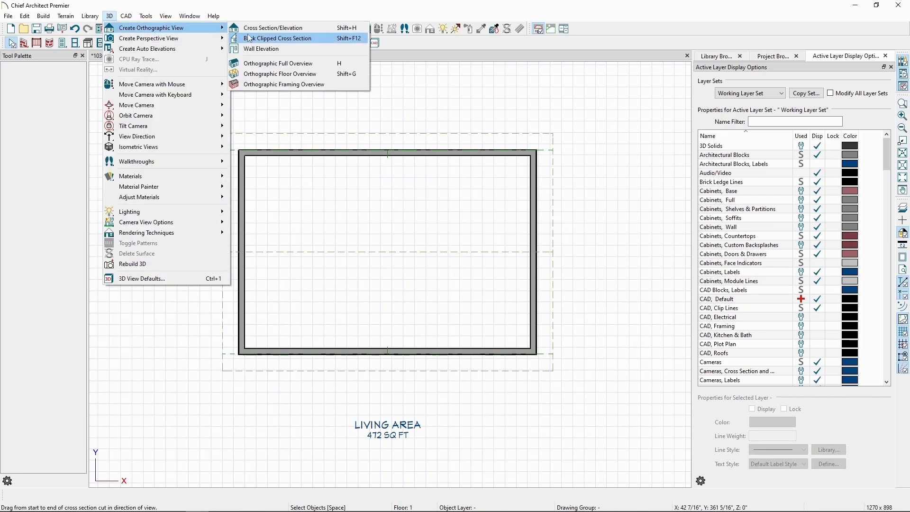
left_click(272, 39)
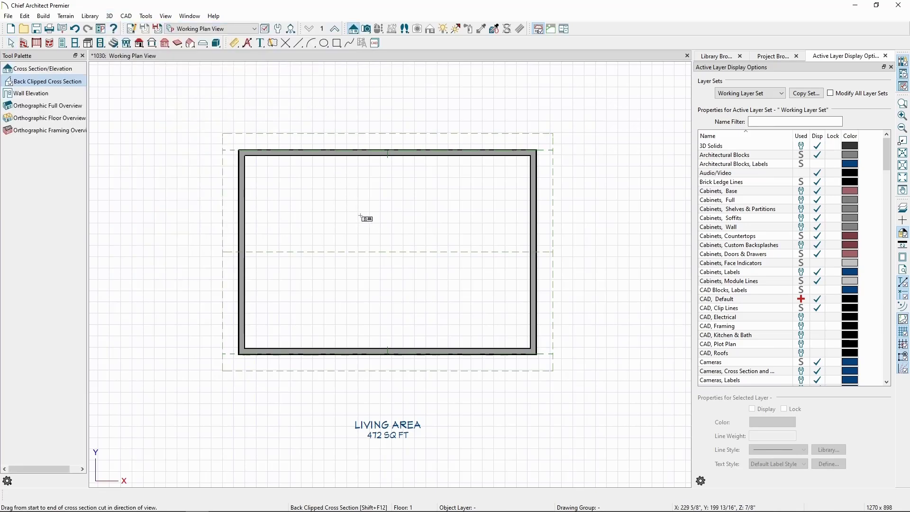
mouse_move(371, 221)
left_mouse_down()
mouse_move(361, 232)
mouse_move(406, 260)
mouse_move(366, 253)
mouse_move(422, 222)
mouse_move(396, 224)
left_mouse_up()
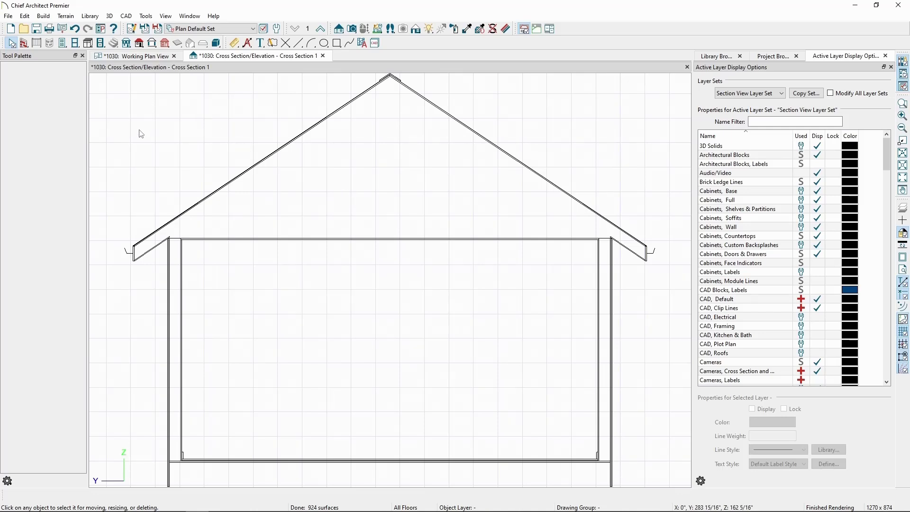
- Turn on Automatically Rebuild Framing in Build Framing, declining to show framing layers
left_click(43, 17)
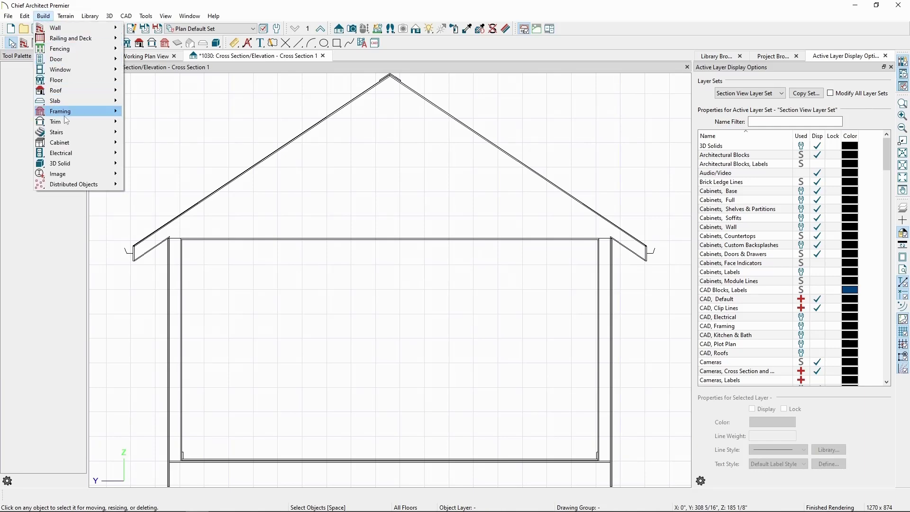
mouse_move(67, 118)
left_click(139, 112)
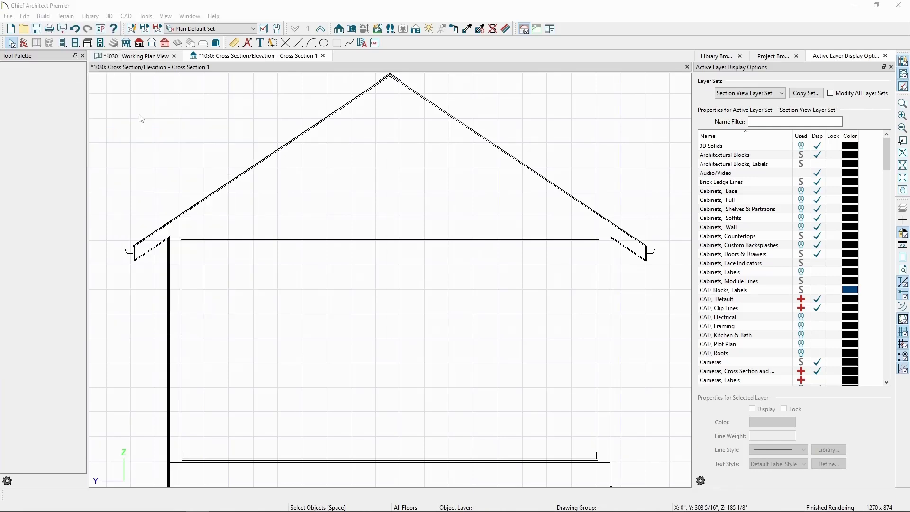
left_click(398, 176)
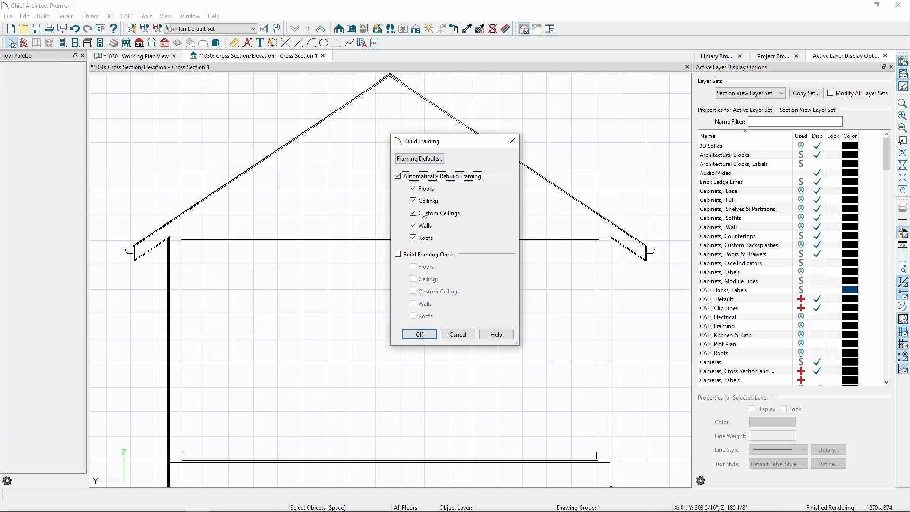
left_click(420, 334)
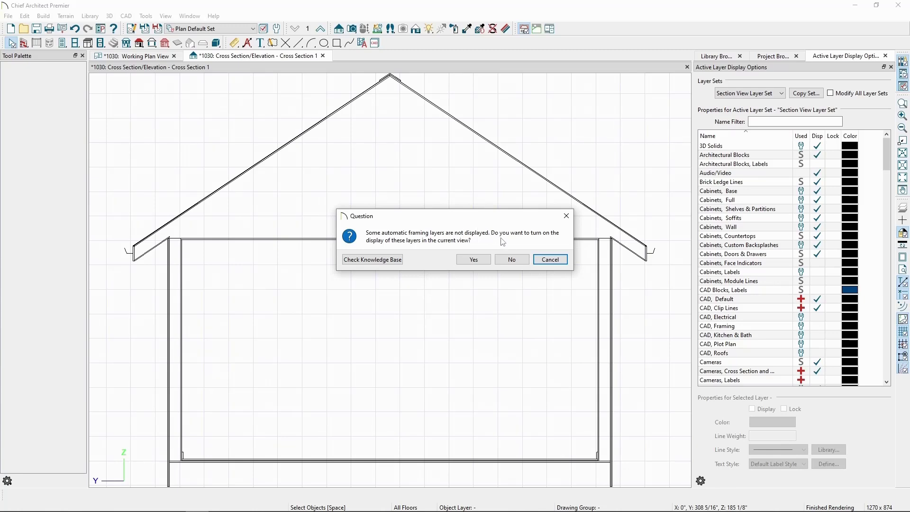
left_click(509, 262)
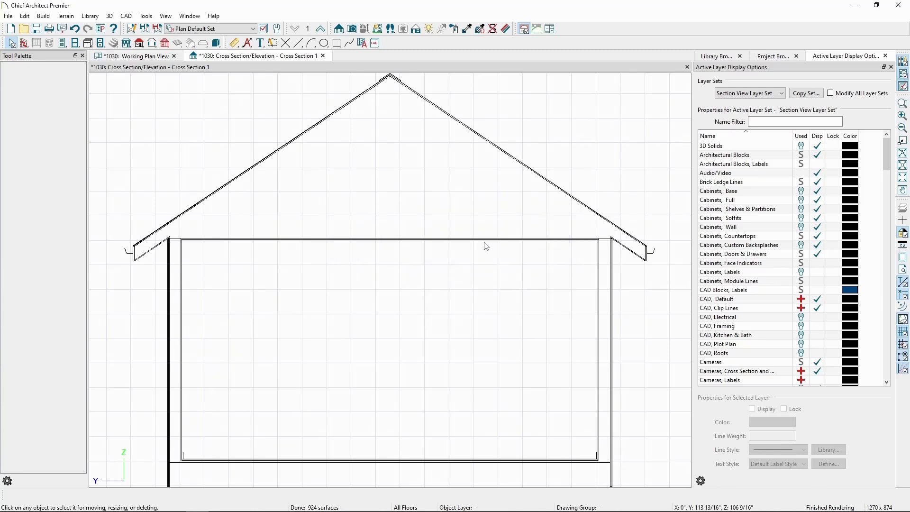
- Filter the layer list by framing, display all framing layers, and bring the left eave into view
left_click(720, 60)
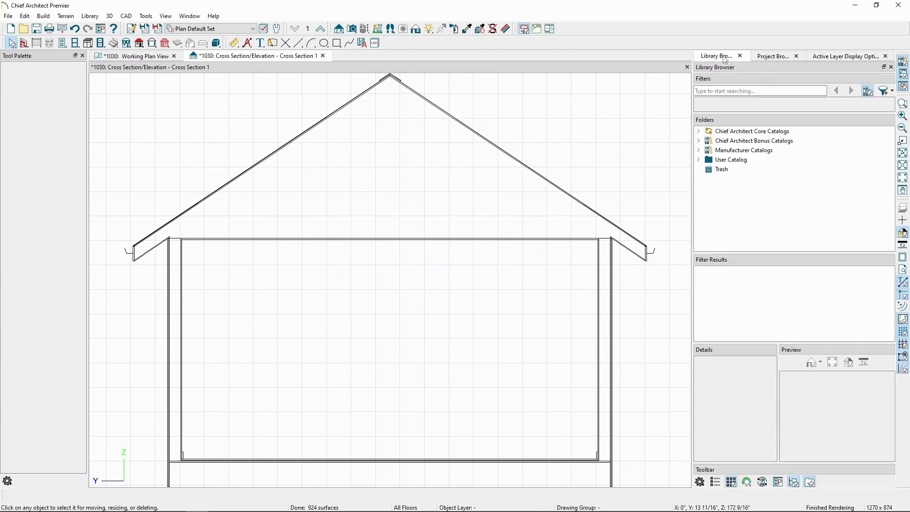
left_click(818, 58)
left_click(790, 121)
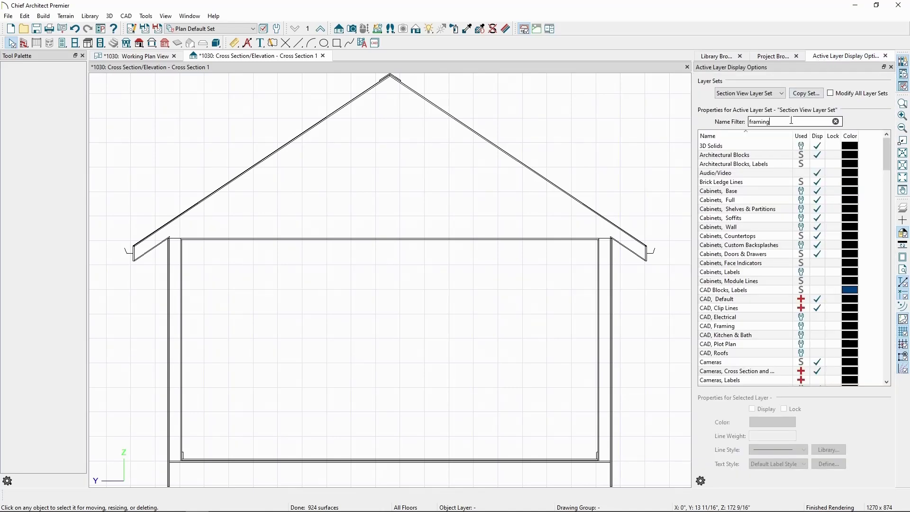
left_click_drag(744, 145, 722, 398)
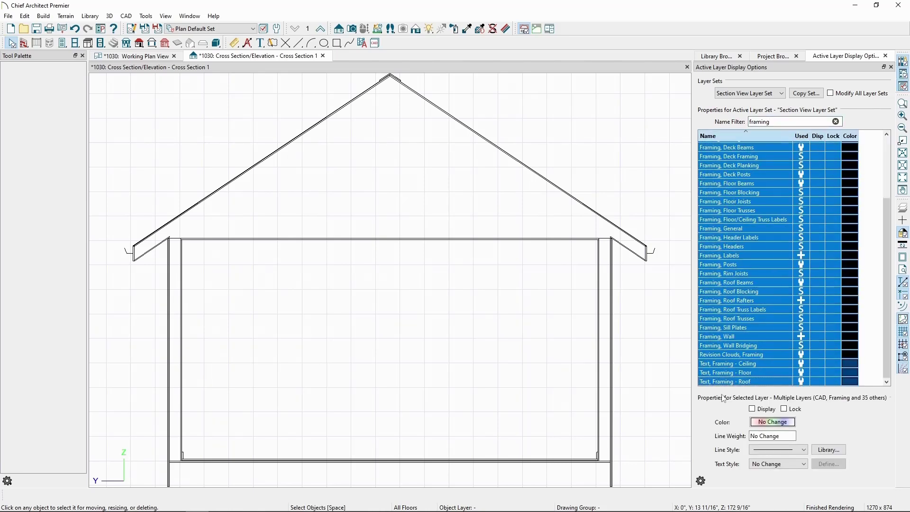
left_click(752, 409)
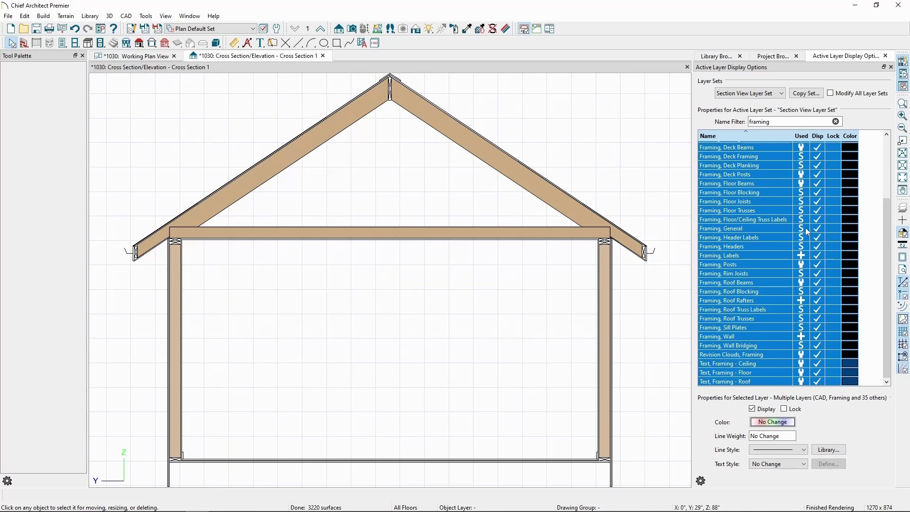
left_click(814, 184)
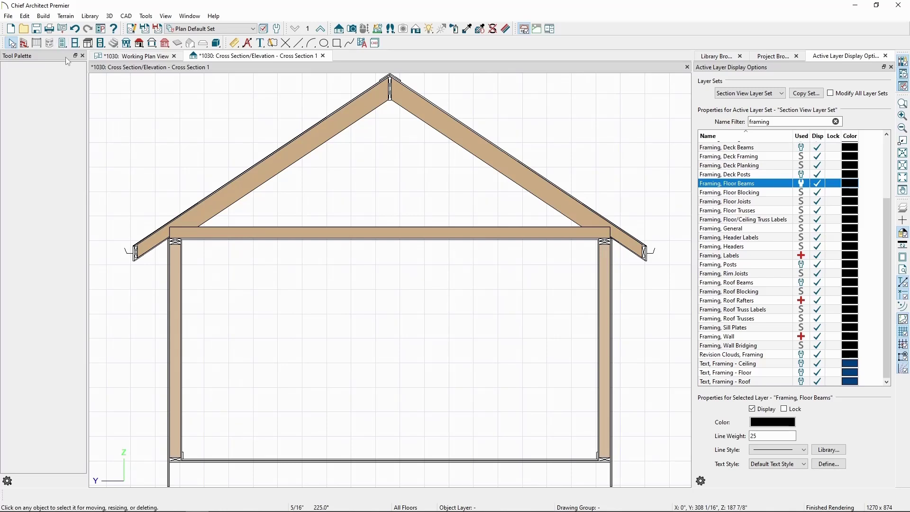
mouse_move(196, 139)
middle_mouse_down()
mouse_move(261, 137)
mouse_move(341, 163)
mouse_move(328, 203)
mouse_move(416, 209)
mouse_move(494, 199)
mouse_move(429, 207)
mouse_move(463, 192)
middle_mouse_up()
- Open the Build Roof Structure page and move the dialog clear of the eave
left_click(42, 16)
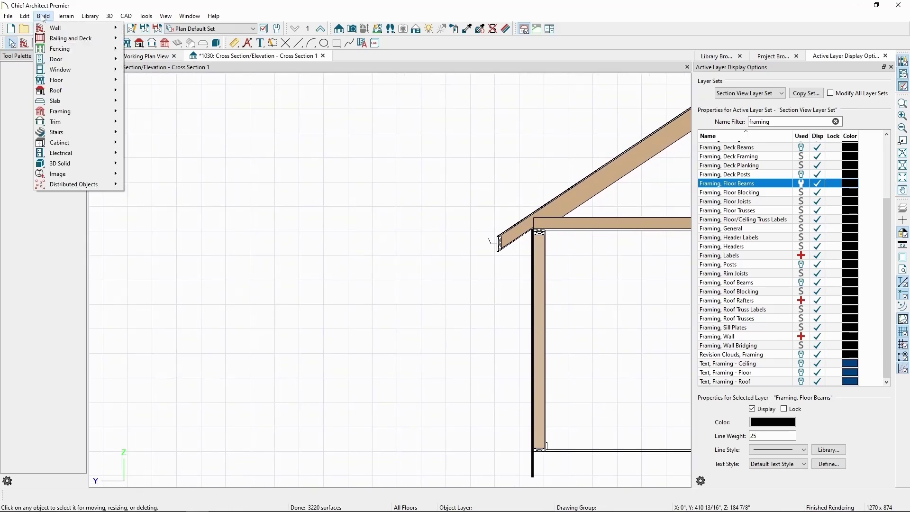
mouse_move(109, 90)
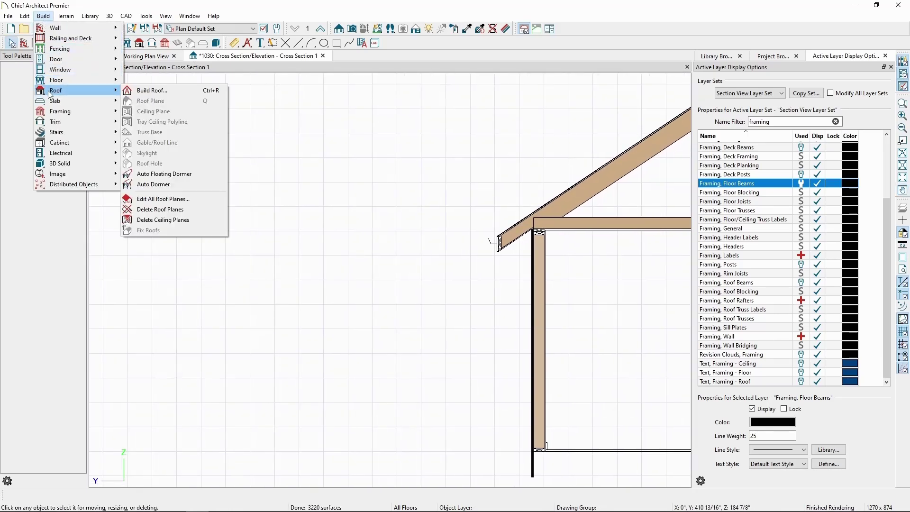
left_click(143, 91)
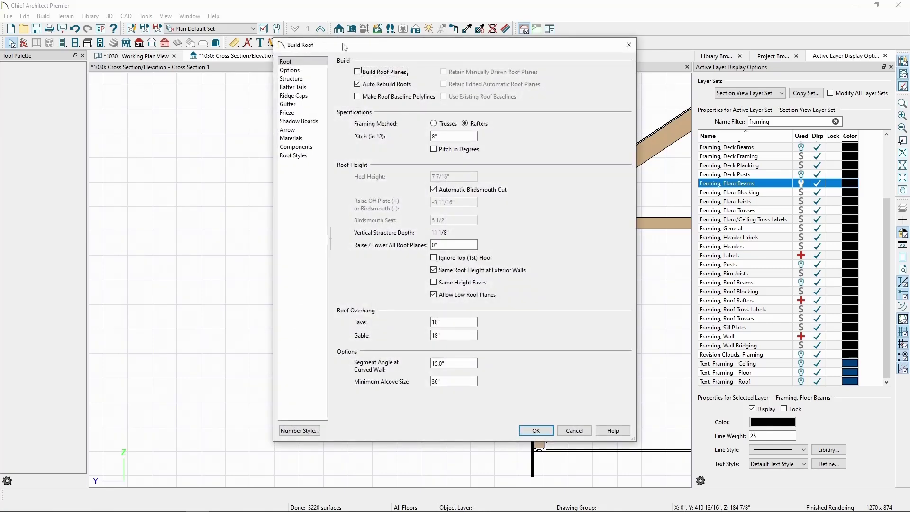
left_click(290, 78)
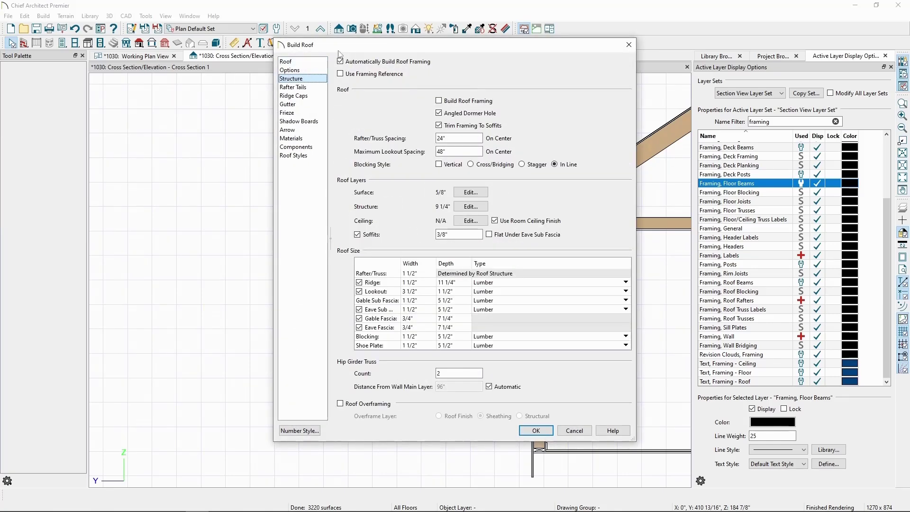
left_click_drag(335, 50, 173, 44)
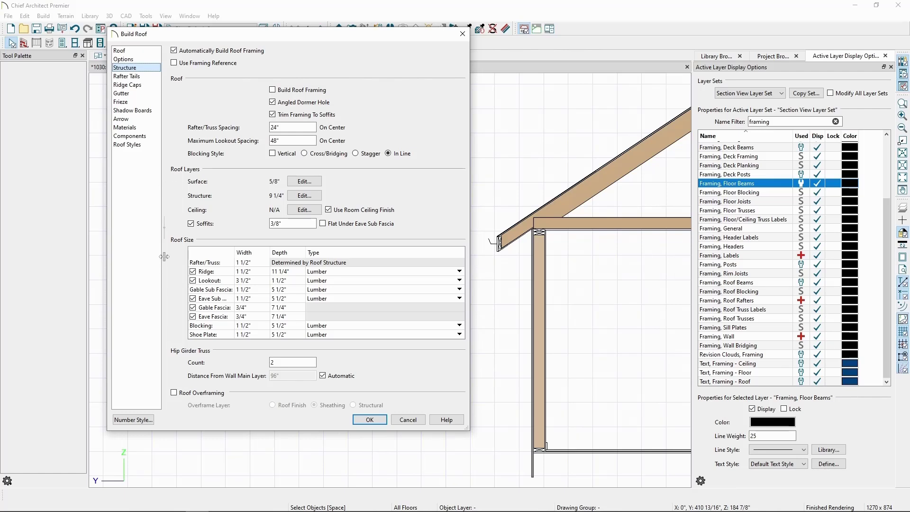
- Review the roof Surface and Structure layer definitions, closing both unchanged
left_click(302, 181)
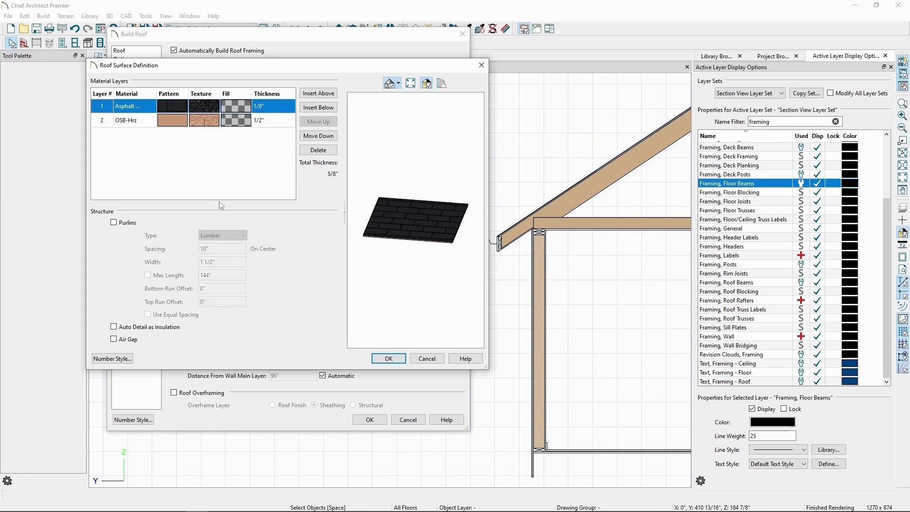
left_click(388, 359)
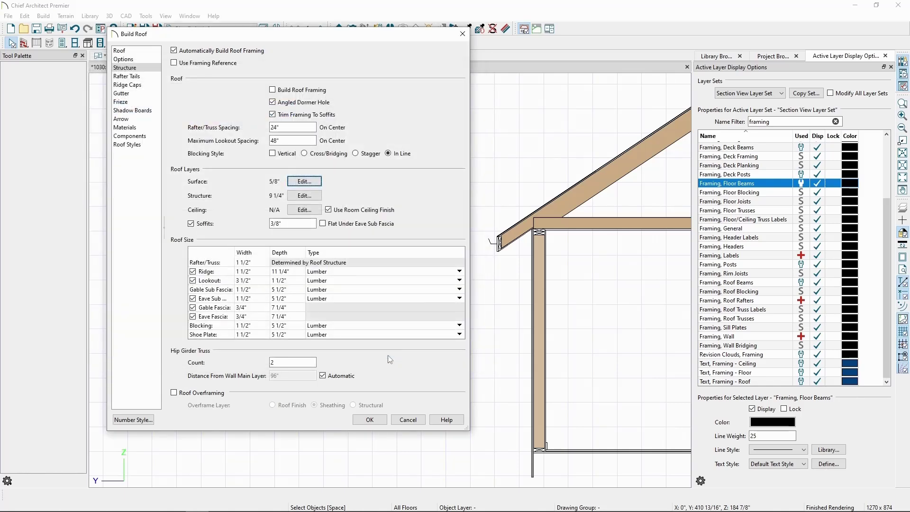
left_click(310, 196)
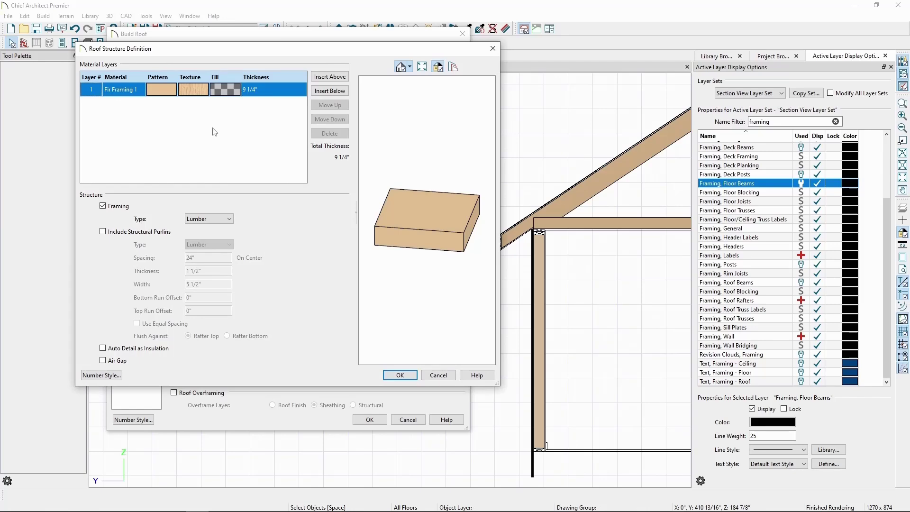
left_click(400, 375)
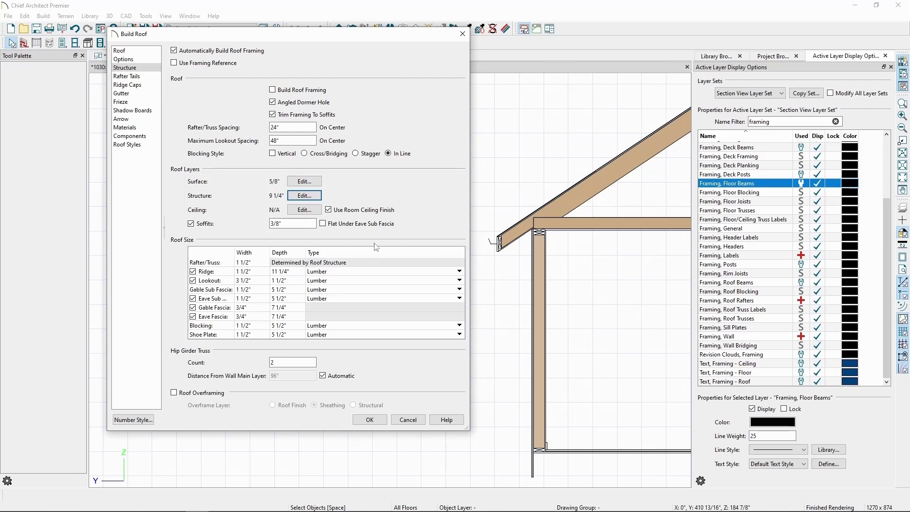
- Set gable and eave sub fascia depths to 7 1/2" and zoom in on the rebuilt eave framing
left_click(295, 289)
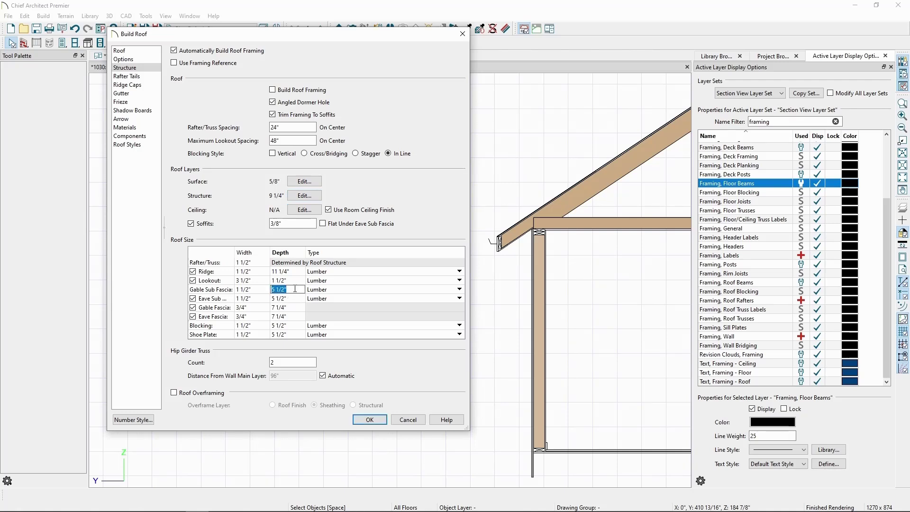
type("7.5")
left_click(291, 299)
type("7")
left_click(369, 419)
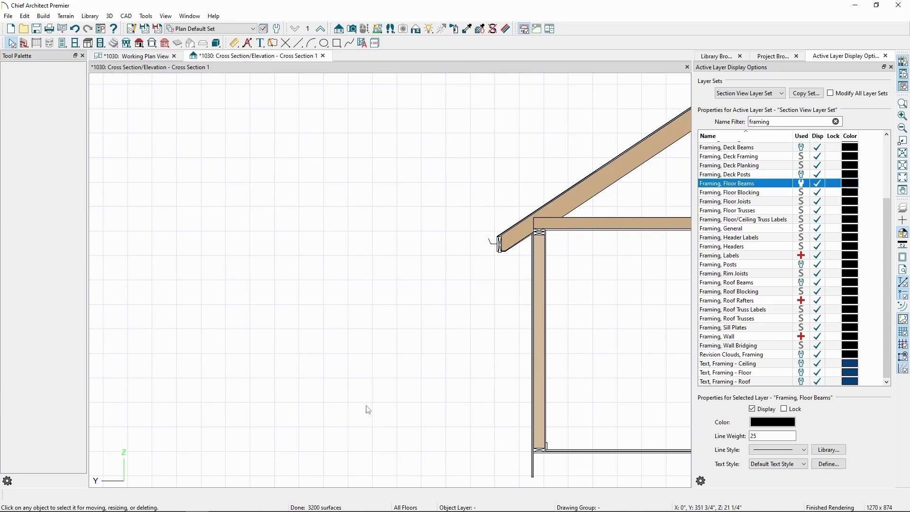
scroll(516, 273, "up", 4)
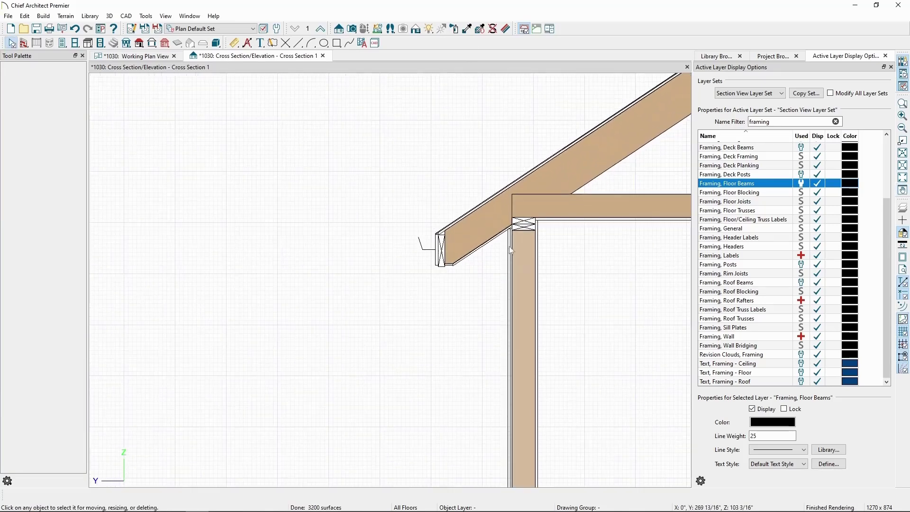
middle_click_drag(502, 261, 495, 265)
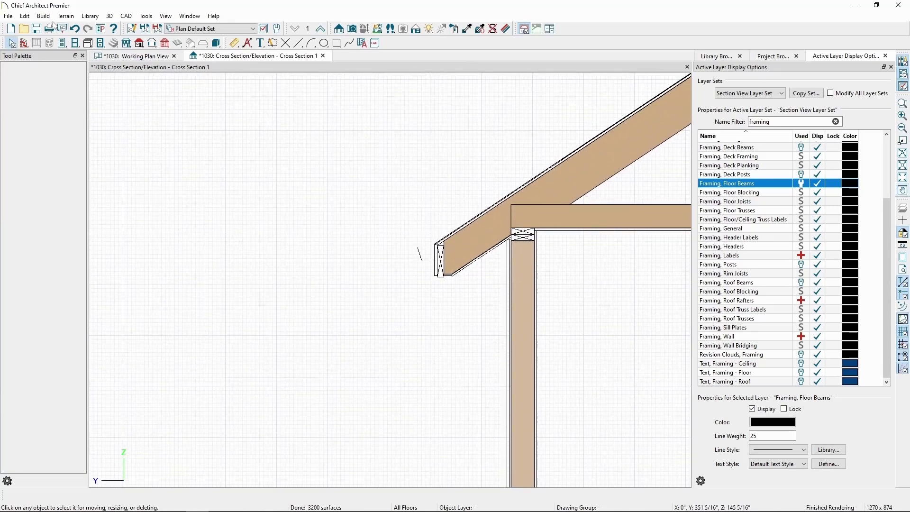
- Try a boxed eave with an independent 12" length and rebuild the roof
left_click(140, 44)
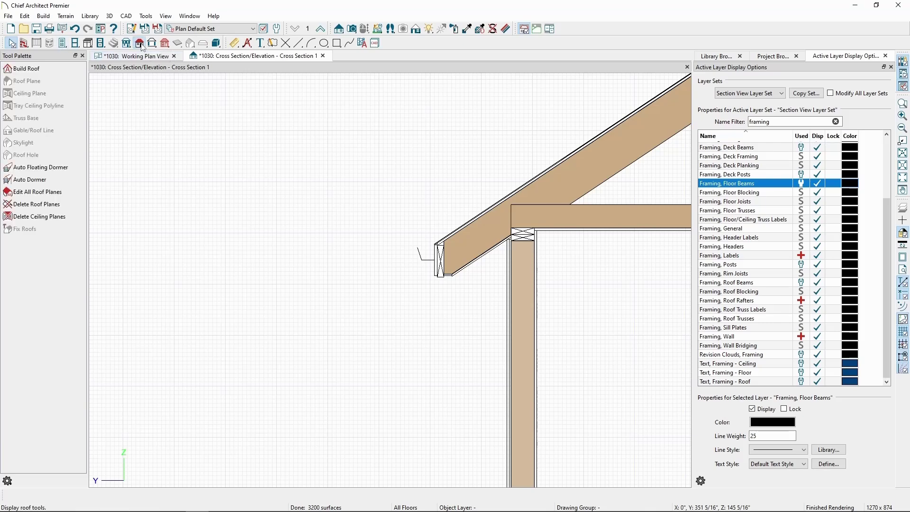
left_click(53, 68)
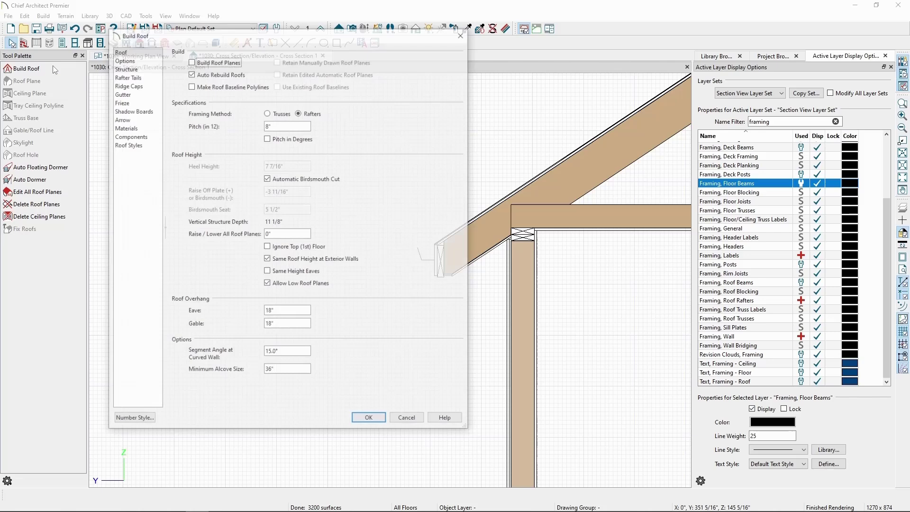
left_click(129, 61)
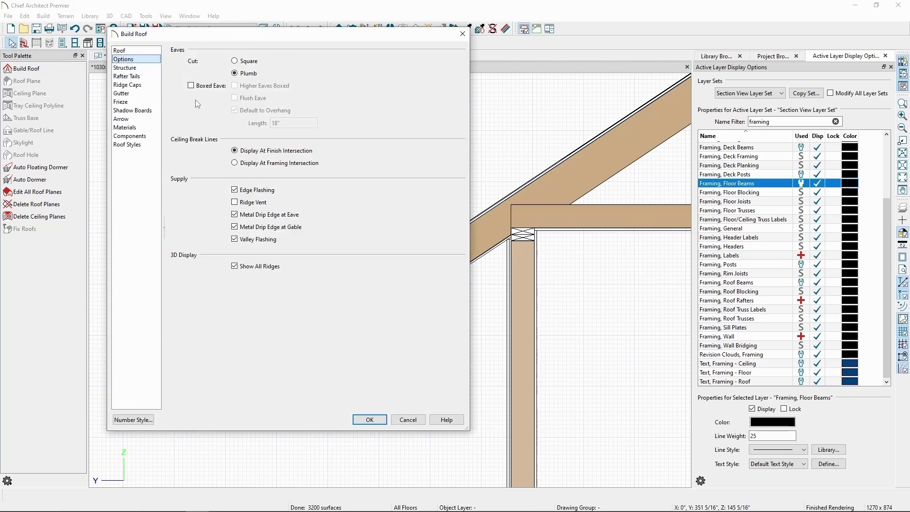
left_click(207, 87)
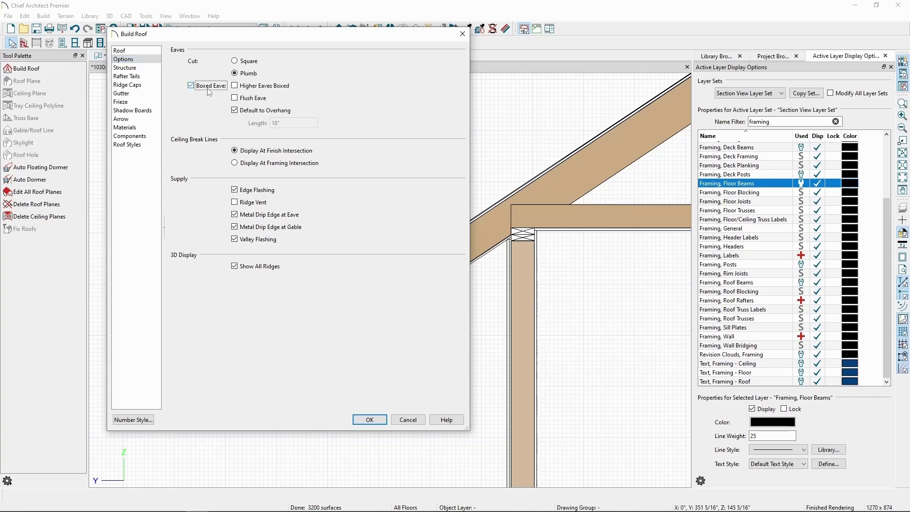
left_click(235, 111)
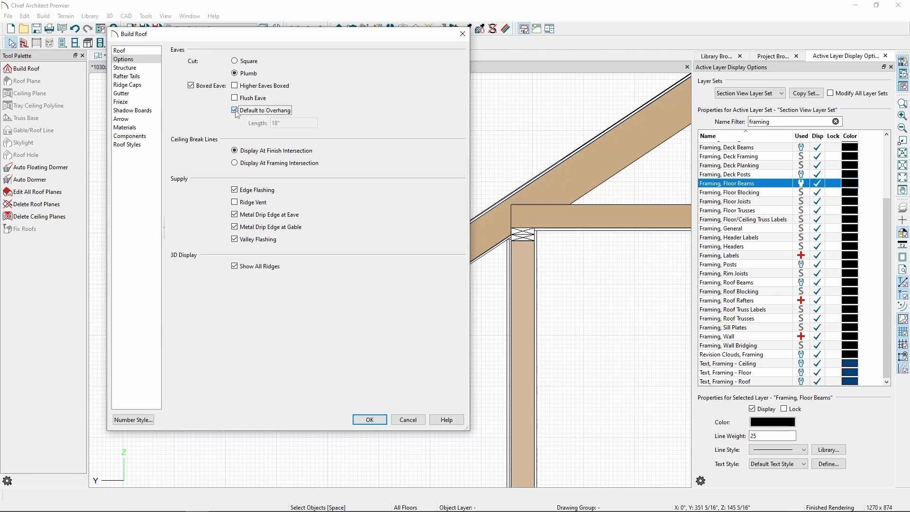
double_click(286, 124)
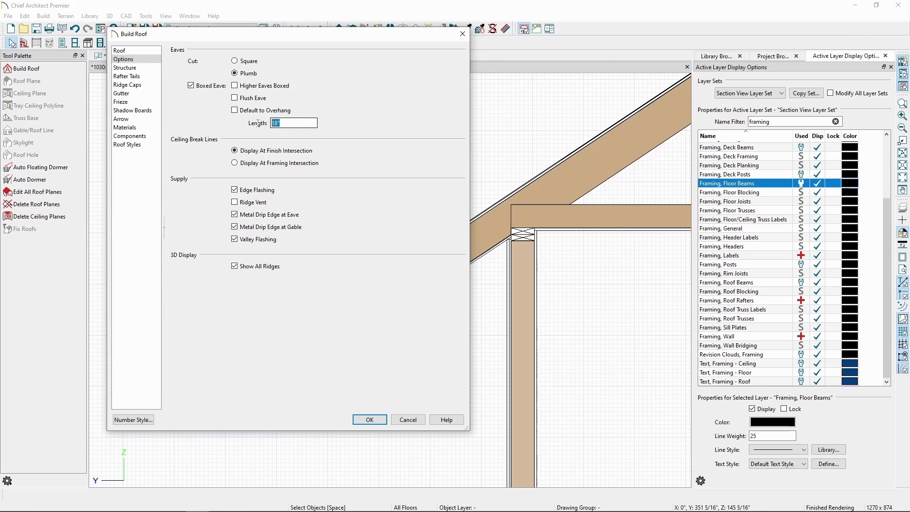
type("12")
key("Tab")
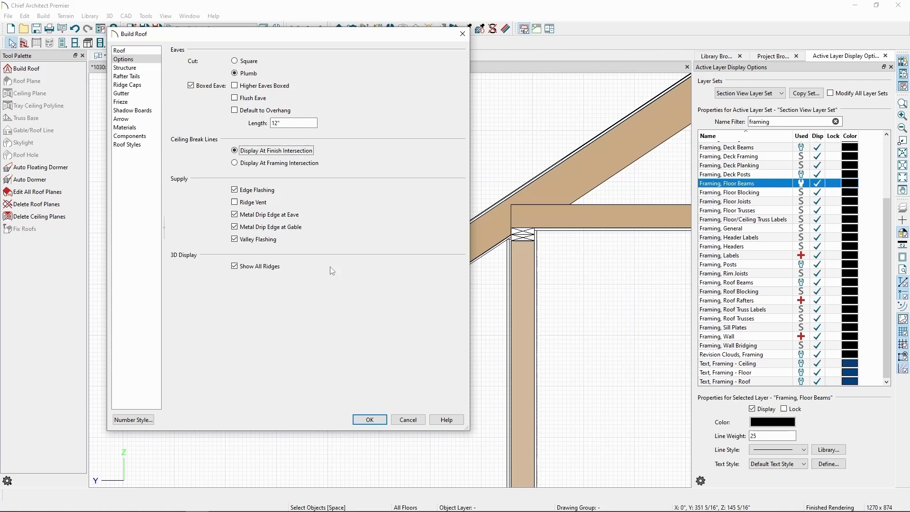
left_click(366, 418)
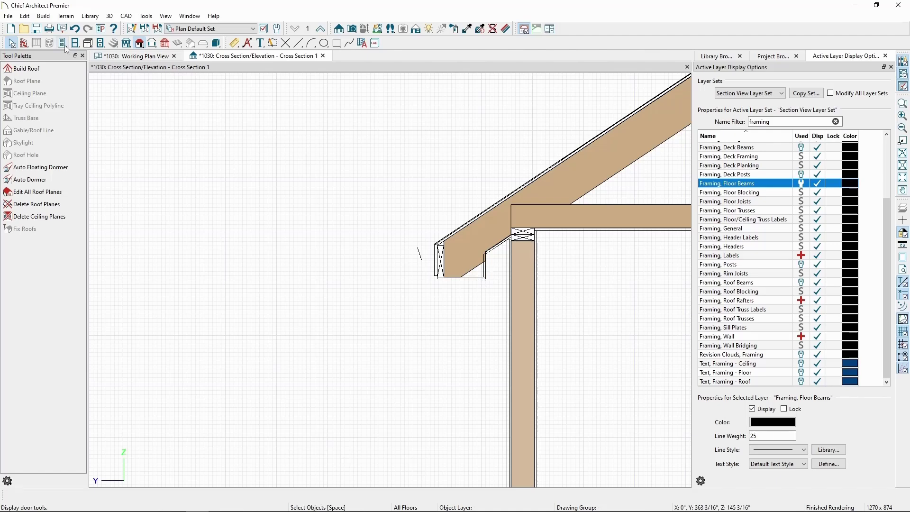
- Tie the boxed eave length back to the overhang, then undo the boxed-eave roof changes
left_click(19, 68)
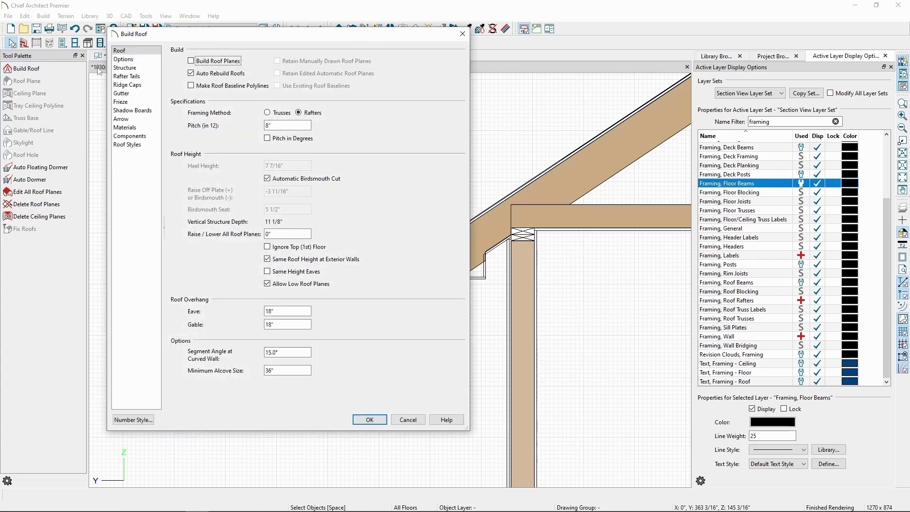
left_click(124, 59)
left_click(235, 109)
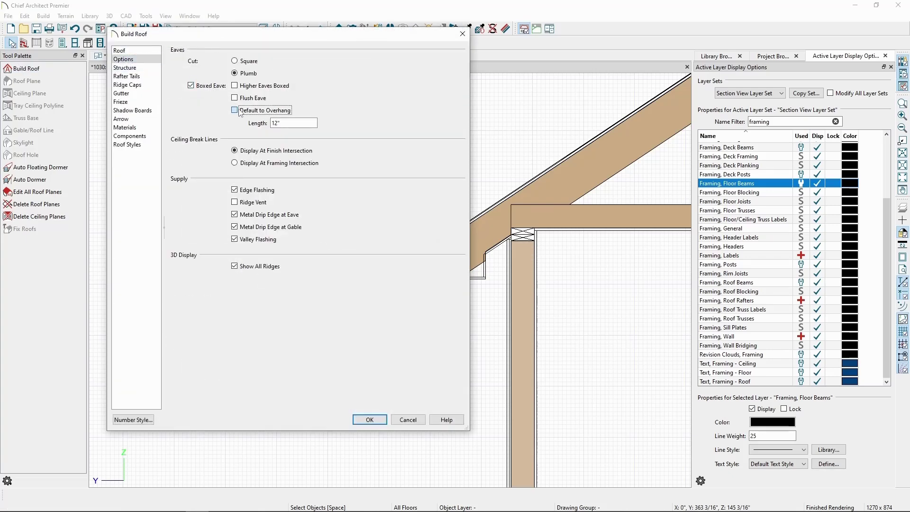
left_click(370, 420)
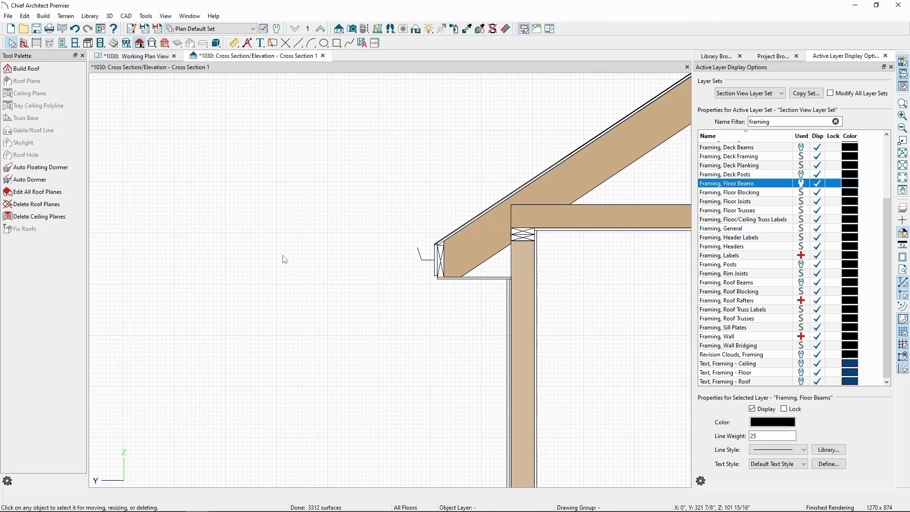
left_click(75, 29)
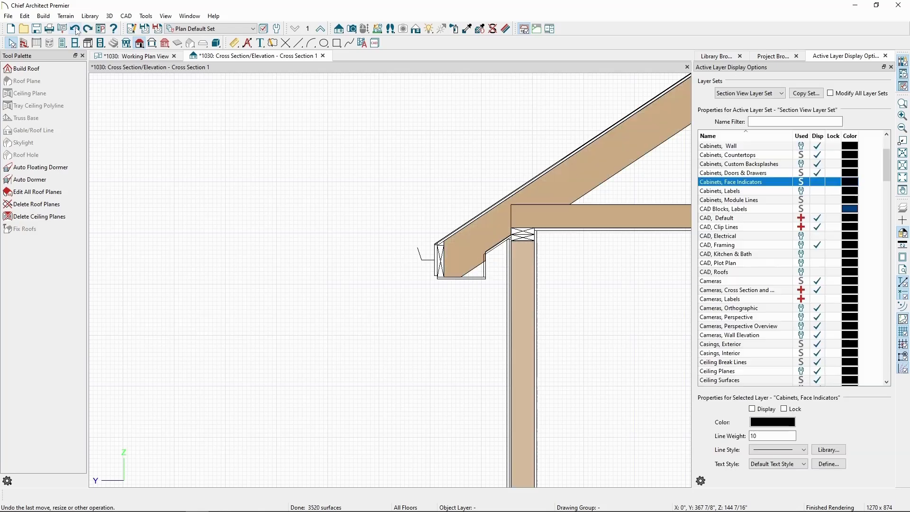
left_click(76, 29)
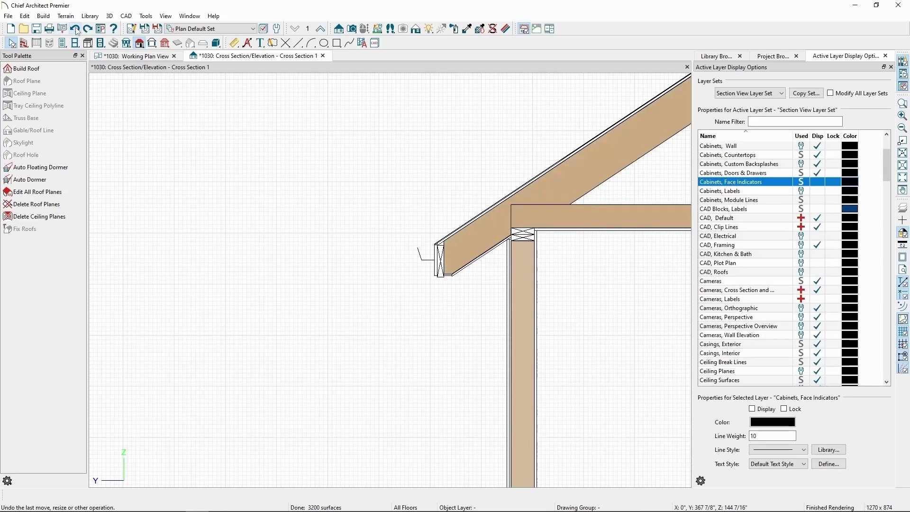
left_click(76, 29)
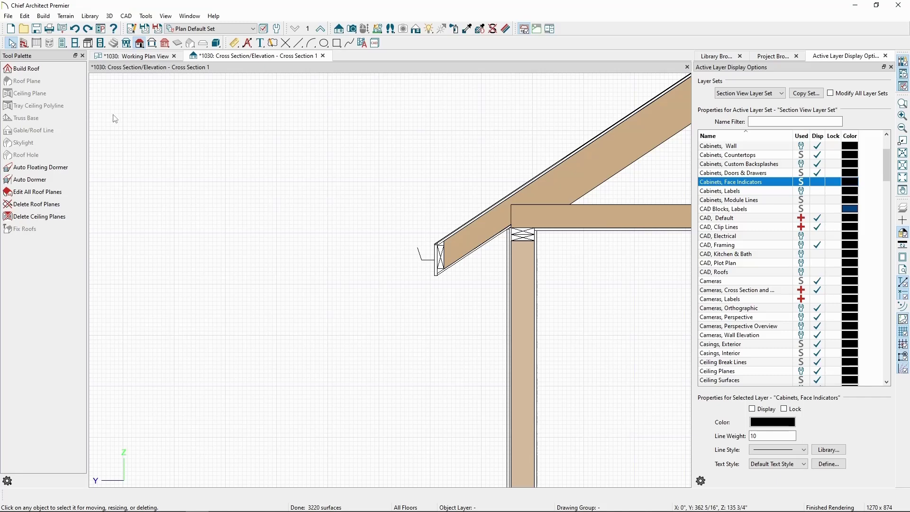
- Uncheck Soffits in the roof Structure settings and rebuild, then pan the section slightly left
left_click(51, 69)
left_click(135, 68)
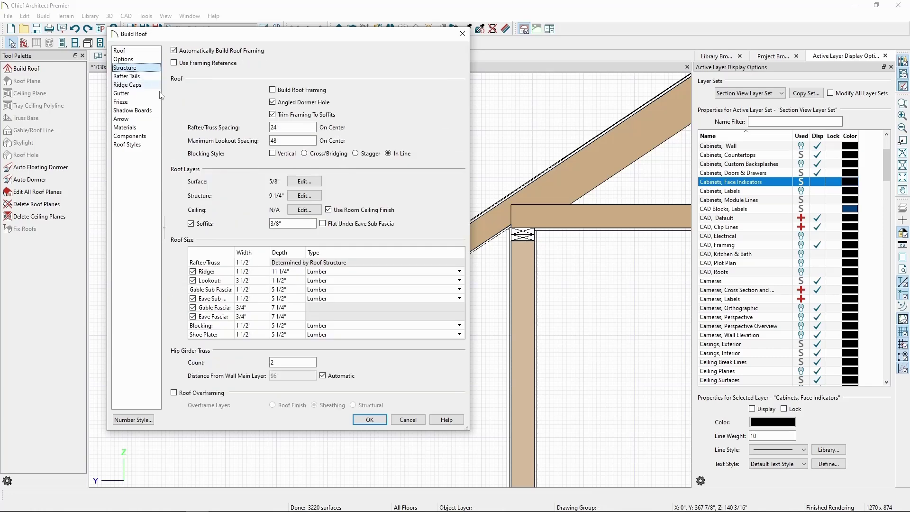
left_click(196, 225)
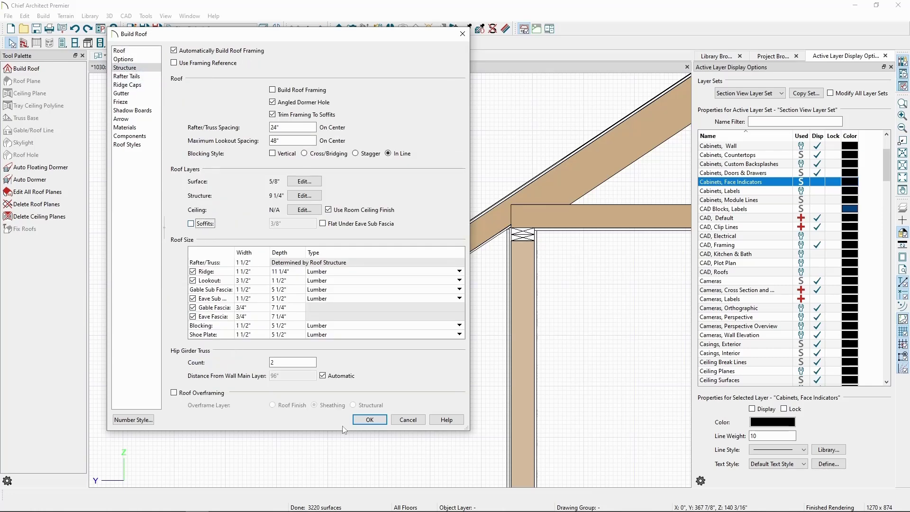
left_click(377, 421)
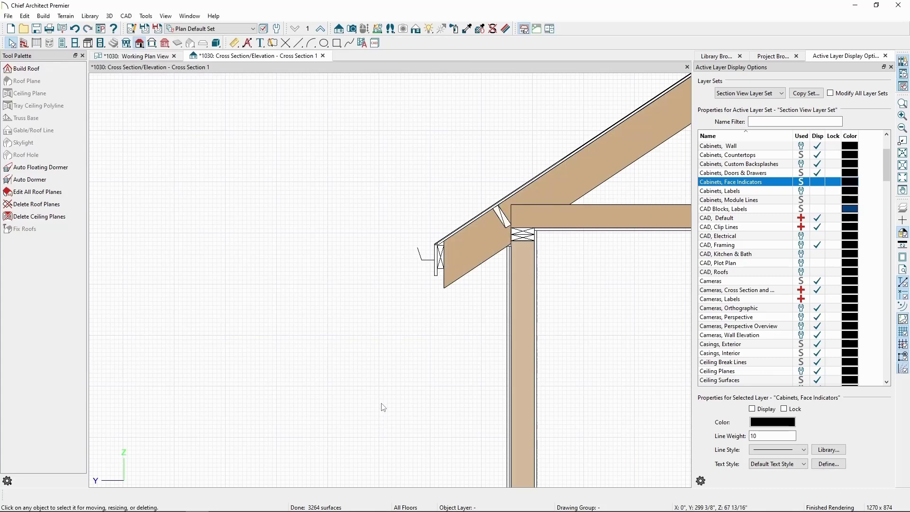
mouse_move(396, 398)
middle_mouse_down()
mouse_move(368, 371)
mouse_move(379, 371)
middle_mouse_up()
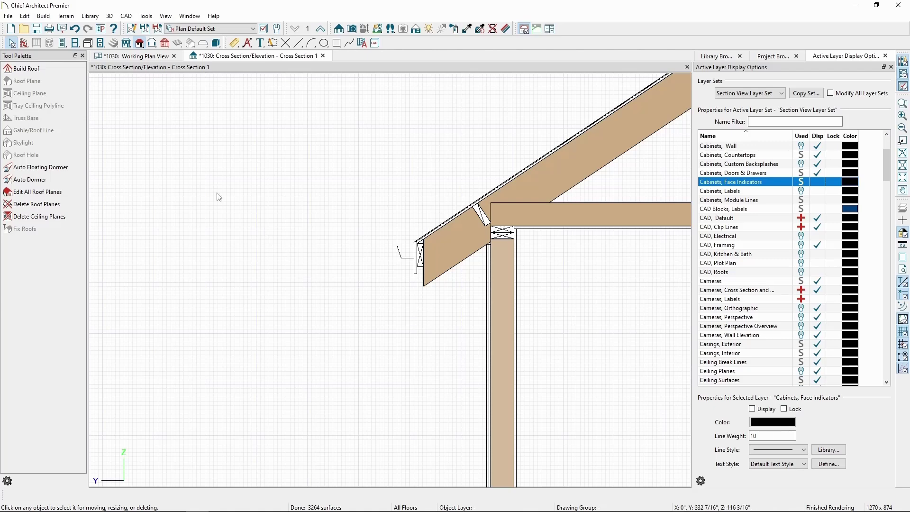
- Replace the Fir Framing roof structure material with Color - White and rebuild the roof
left_click(42, 72)
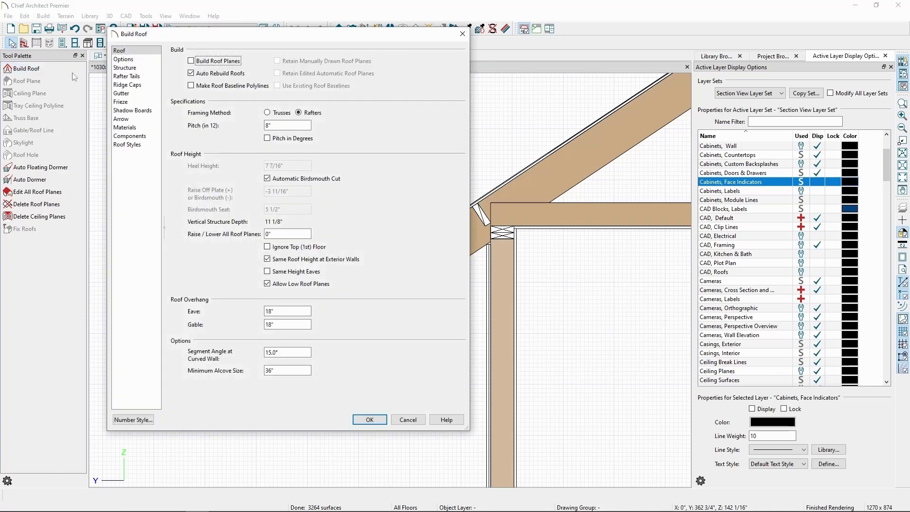
left_click(134, 69)
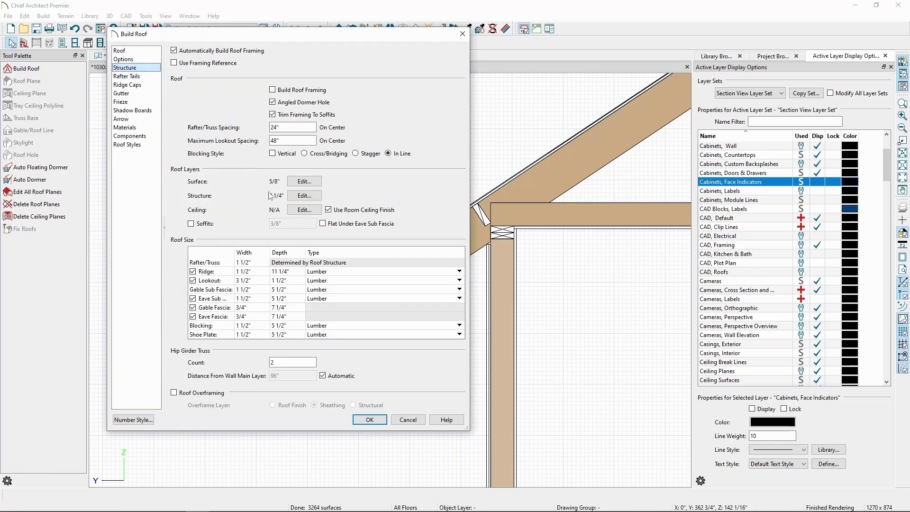
left_click(305, 196)
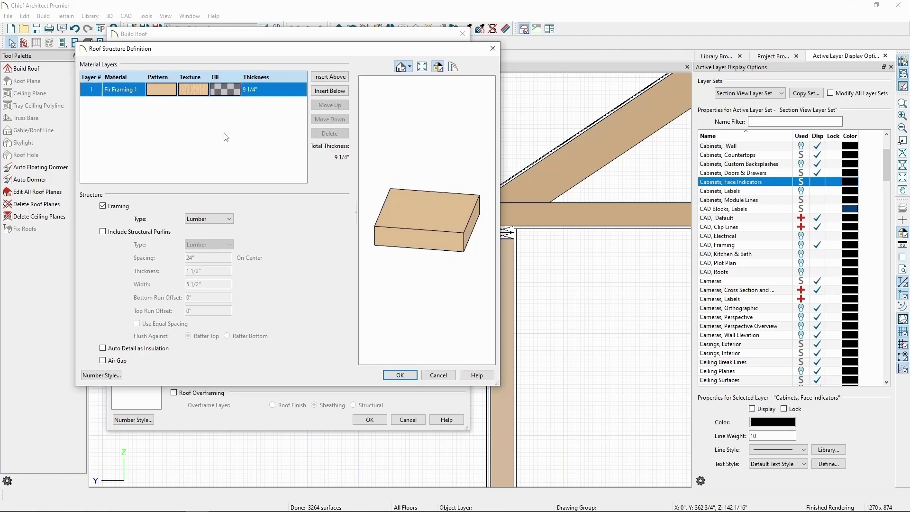
left_click(124, 92)
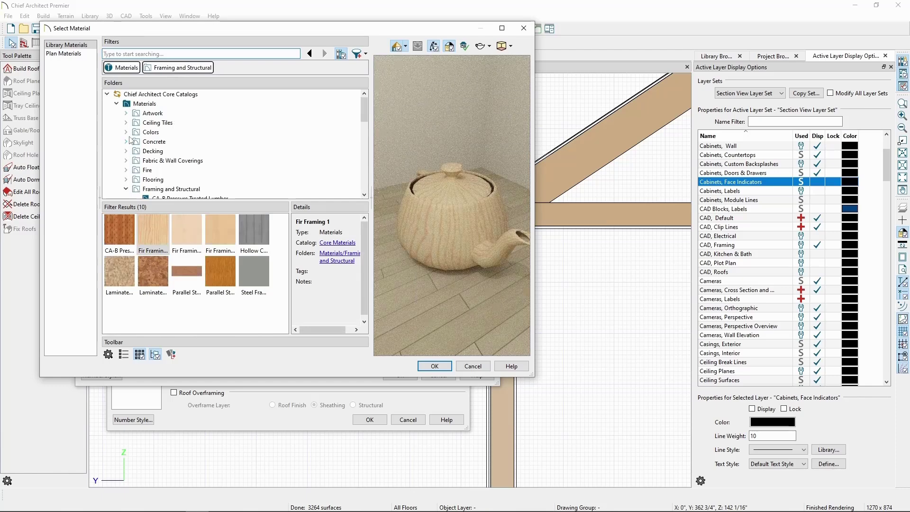
left_click(126, 132)
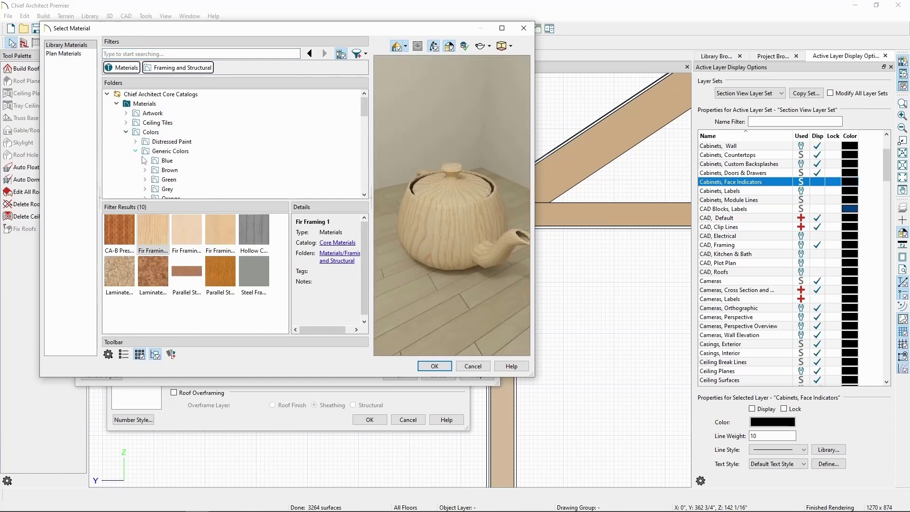
left_click(136, 151)
left_click(145, 132)
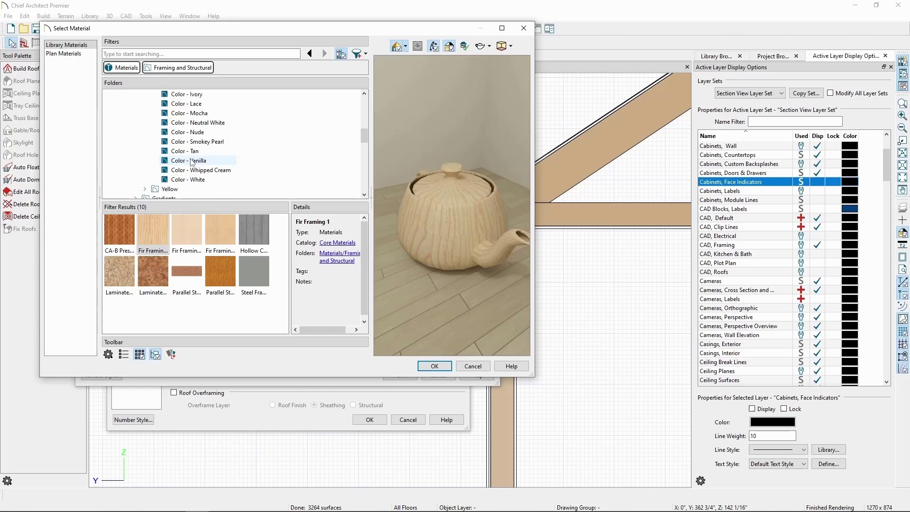
left_click(189, 180)
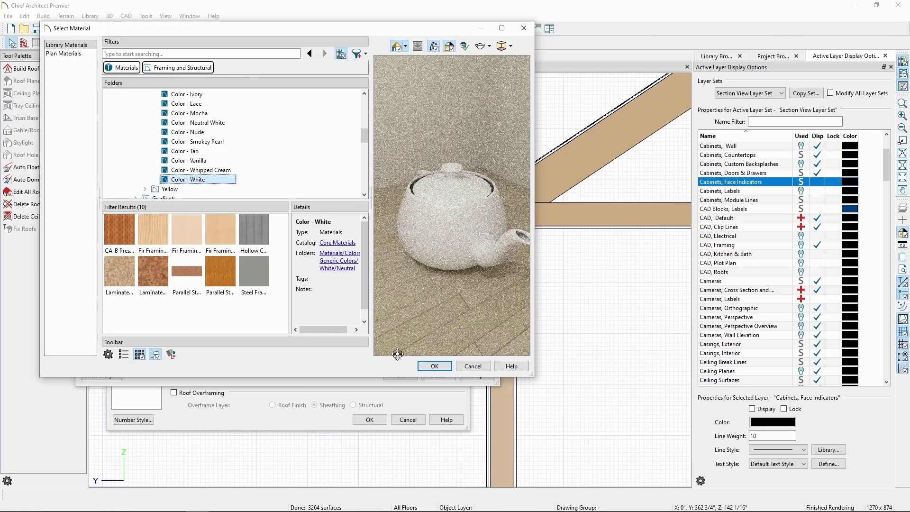
left_click(434, 366)
left_click(406, 372)
left_click(370, 420)
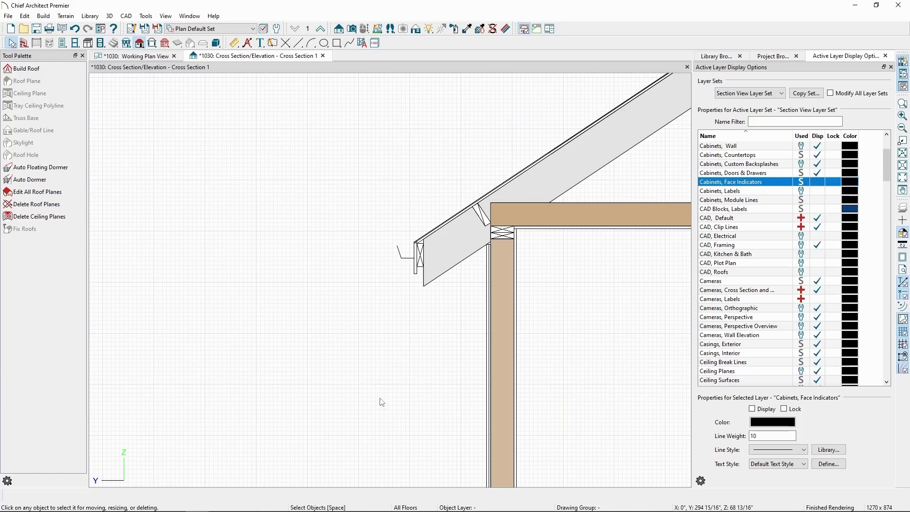
- Delete the Default Gutter and turn off eave sub fascia, gable fascia and eave fascia
left_click(27, 69)
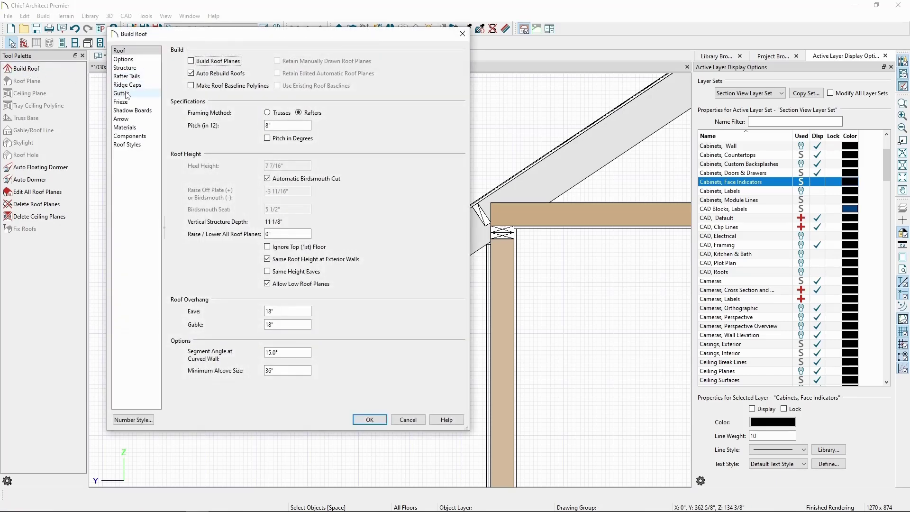
left_click(124, 94)
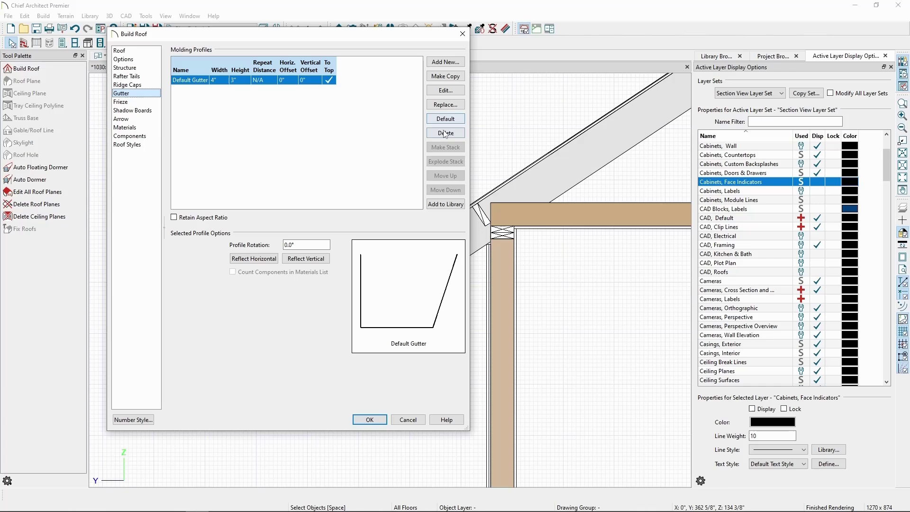
left_click(444, 134)
left_click(138, 68)
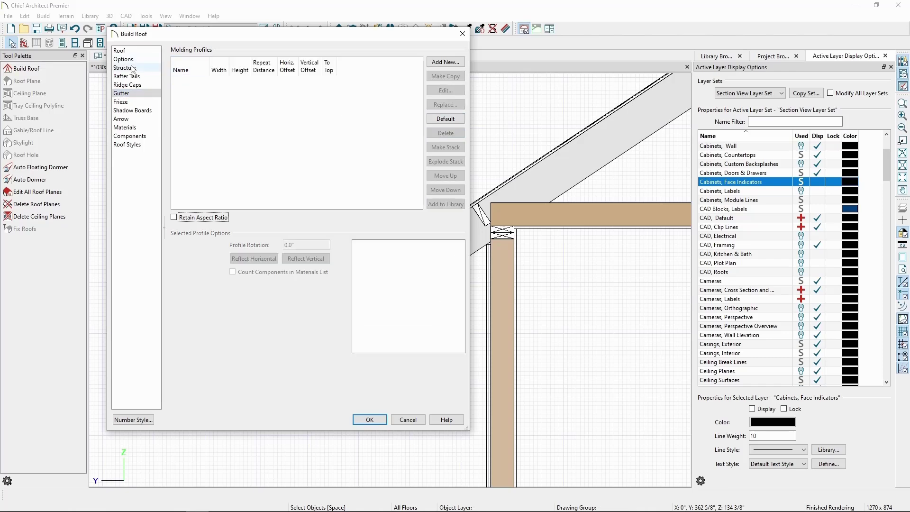
left_click(193, 298)
left_click(193, 317)
left_click(193, 307)
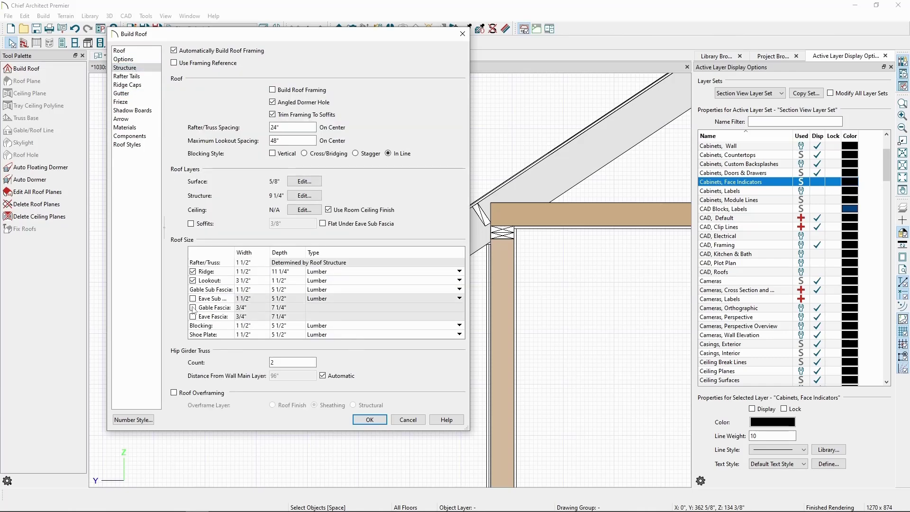
left_click(371, 423)
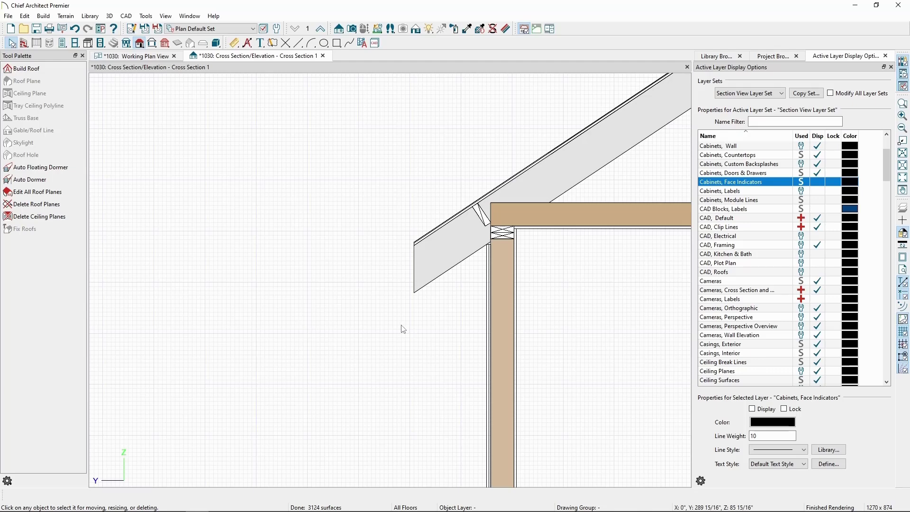
middle_click_drag(403, 329, 400, 321)
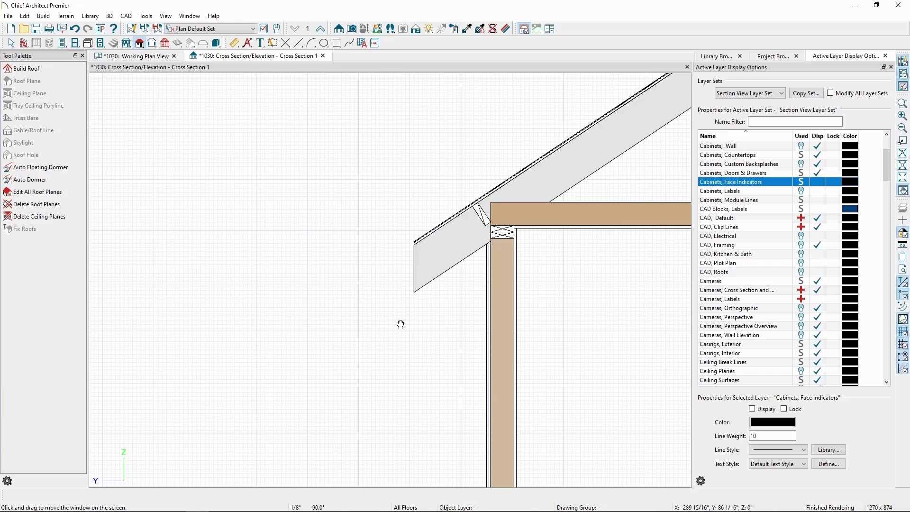
- Add a new rafter tail, browsing Core Catalogs > Architectural > Moldings, Profiles, Extrusions > Rafter Tails
left_click(52, 69)
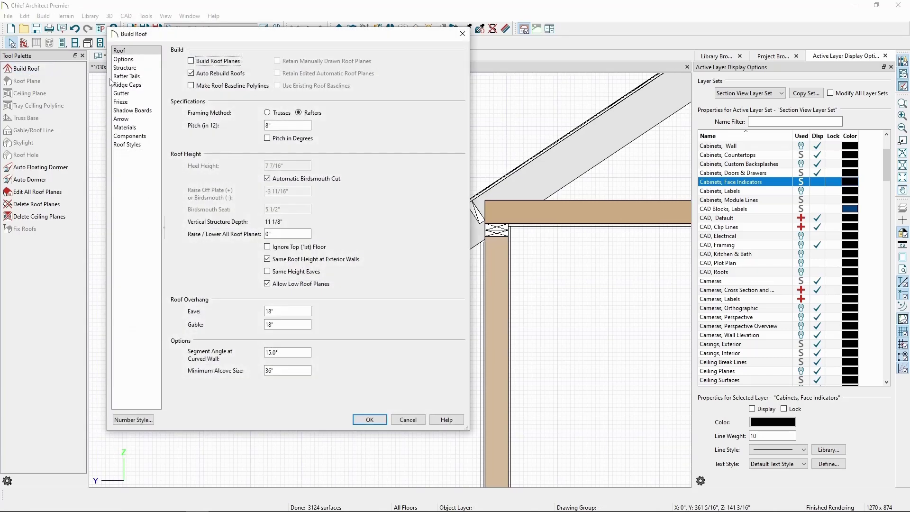
left_click(125, 77)
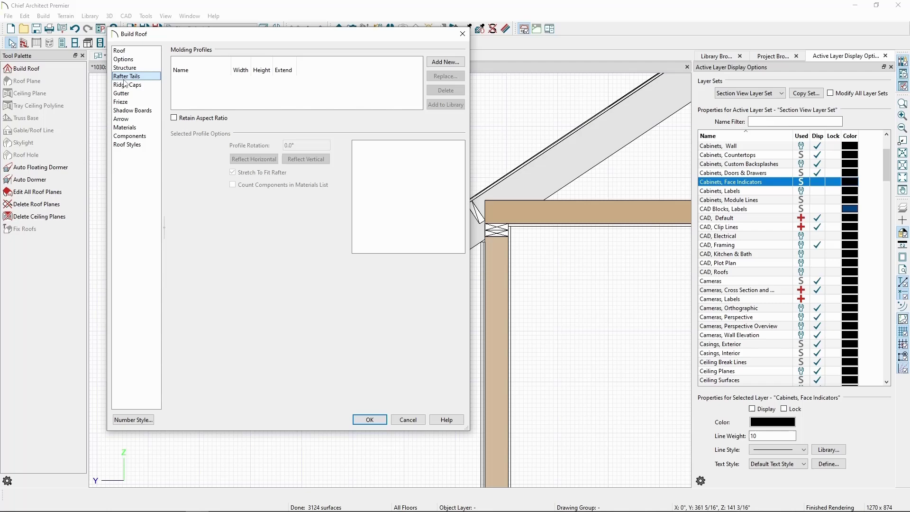
left_click(449, 64)
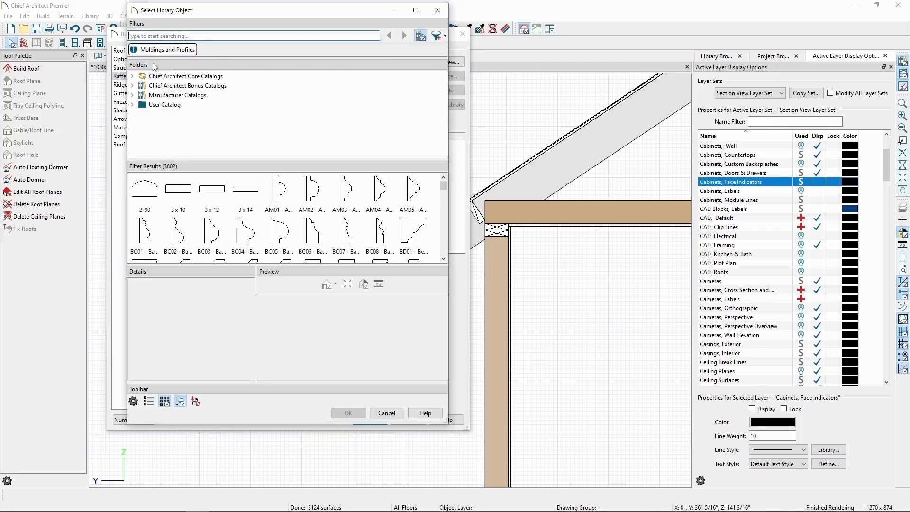
left_click(133, 76)
left_click(142, 86)
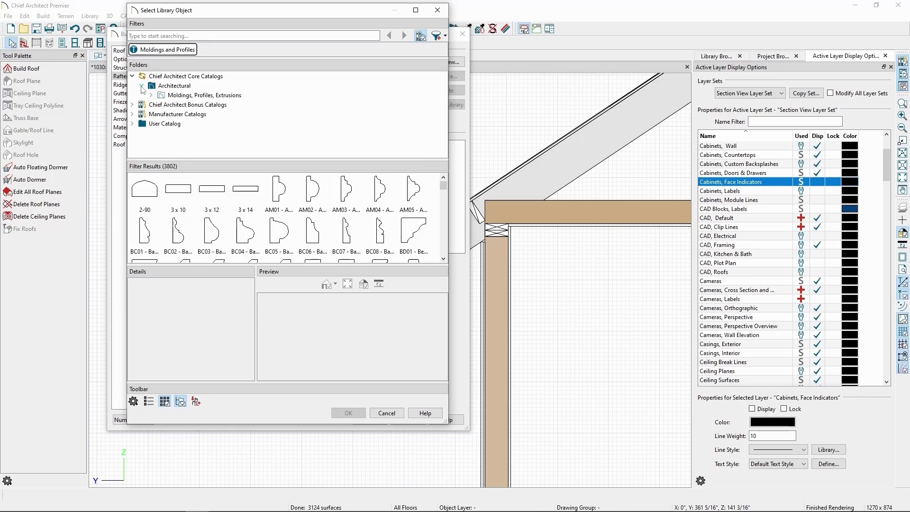
left_click(152, 96)
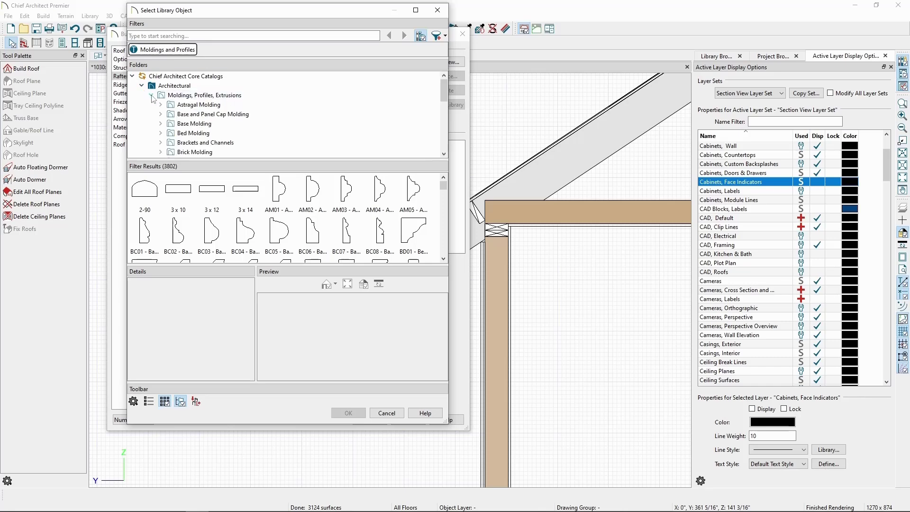
scroll(153, 98, "down", 2)
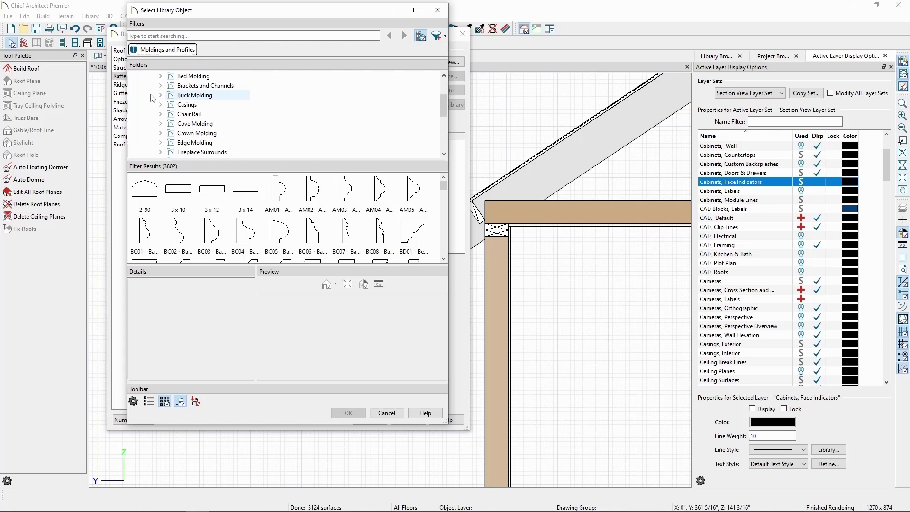
scroll(151, 99, "down", 1)
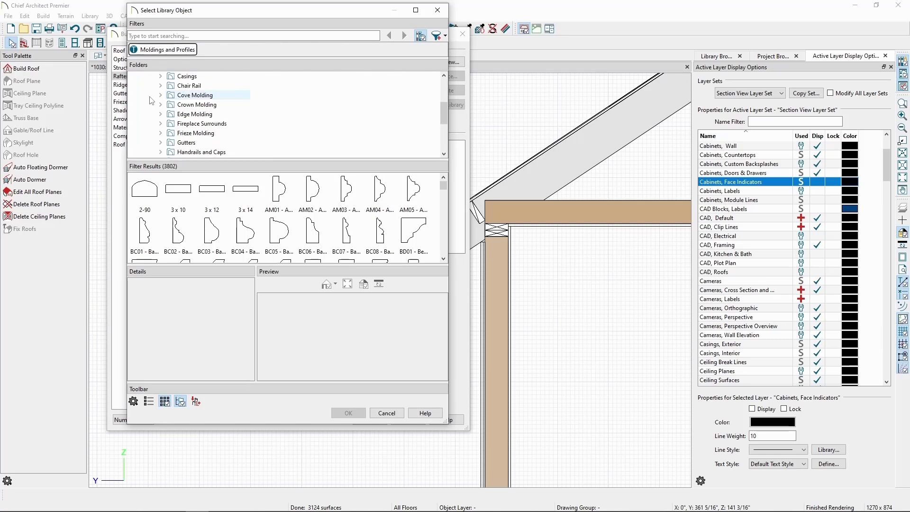
scroll(153, 107, "down", 2)
left_click(160, 123)
- Choose the RT03 - Rafter Tail profile and rebuild the roof with it
scroll(160, 125, "down", 1)
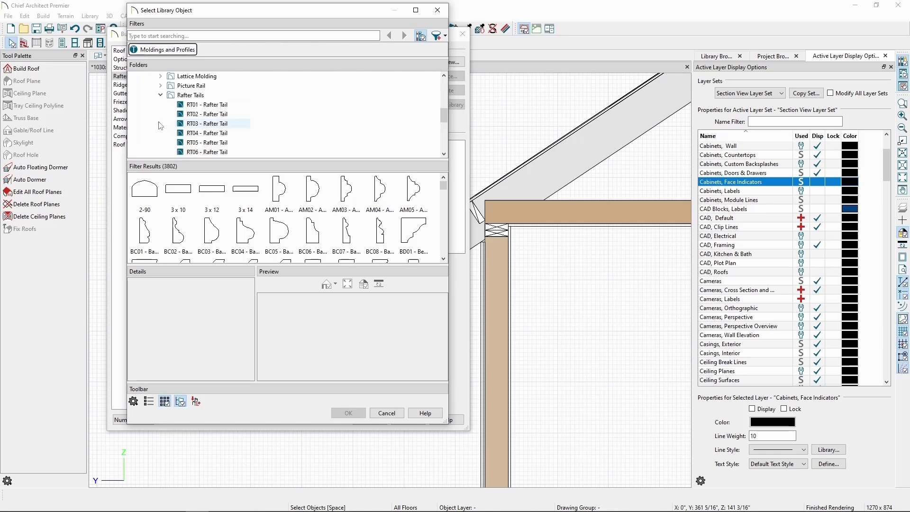
left_click(190, 95)
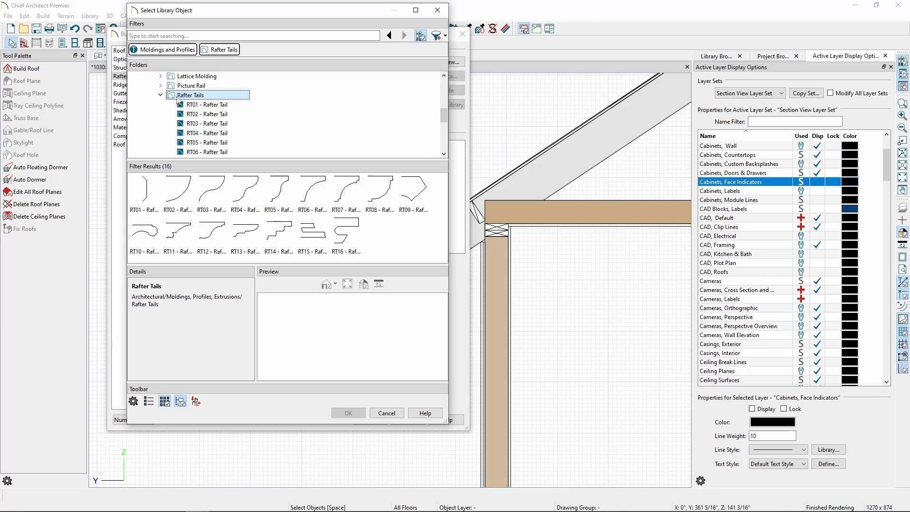
left_click(209, 202)
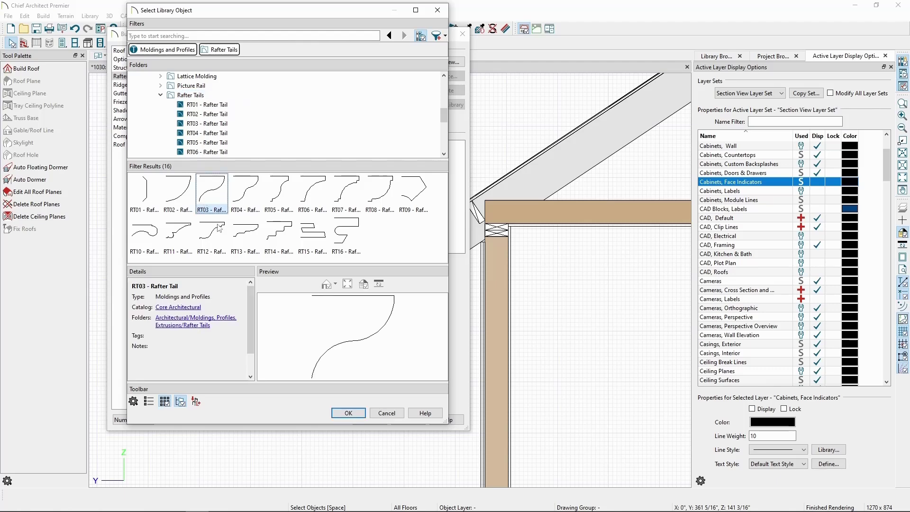
left_click(349, 413)
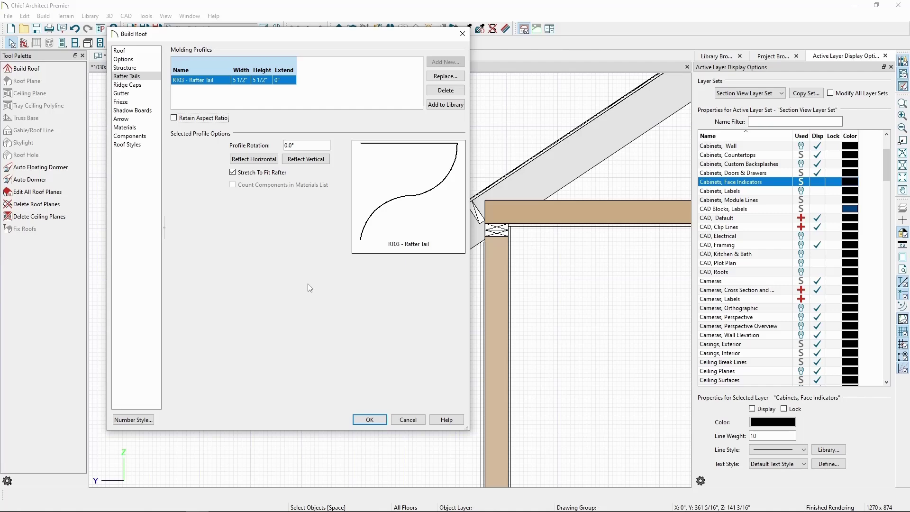
left_click(377, 423)
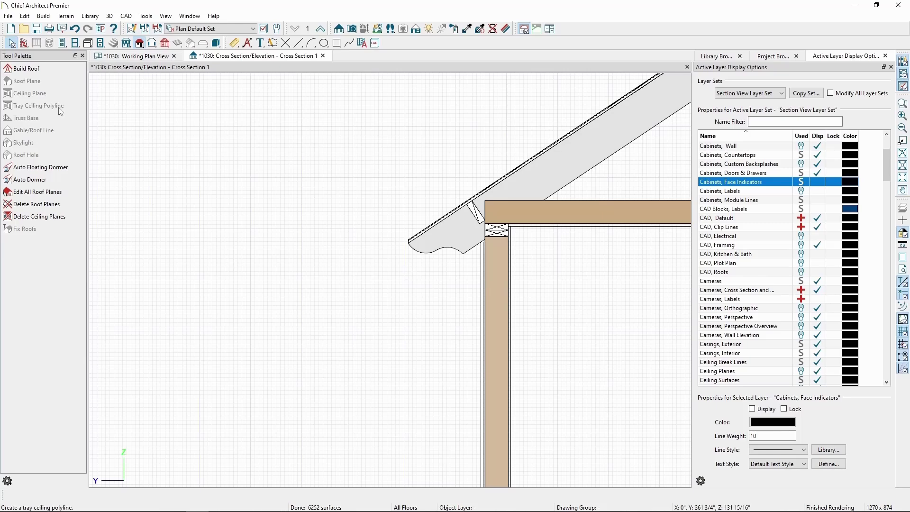
- Set the RT03 rafter tail's Extend value to -1" and rebuild the roof
left_click(33, 70)
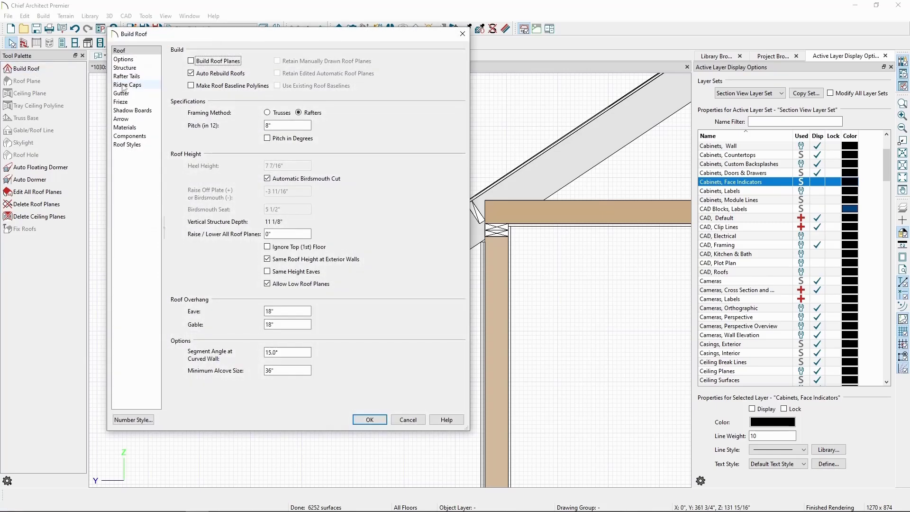
left_click(141, 77)
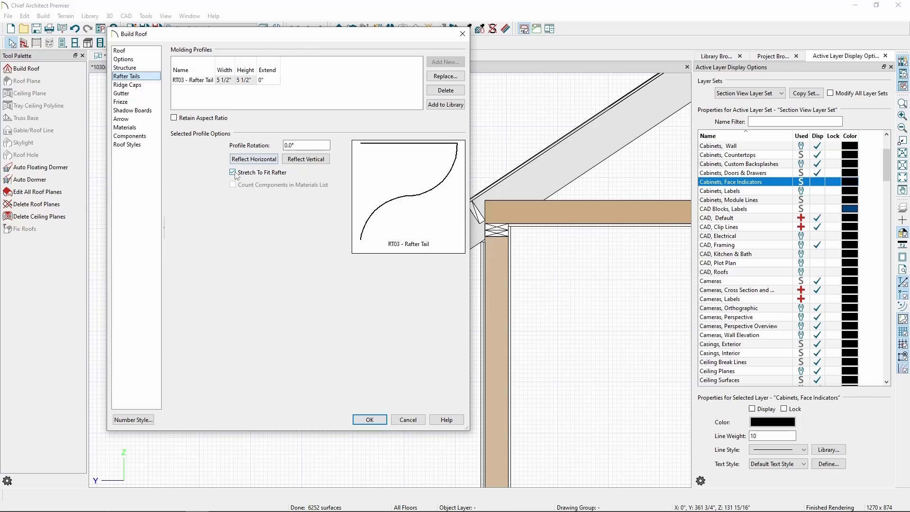
left_click(268, 81)
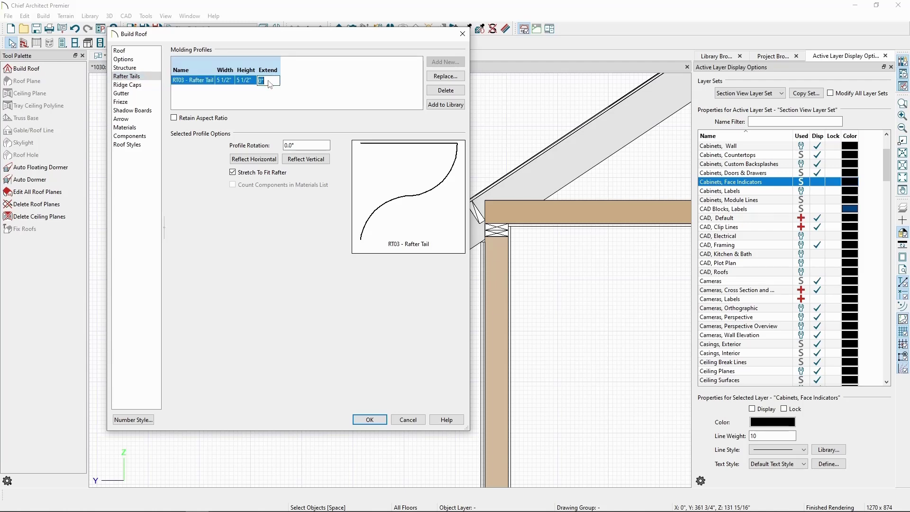
type("-1")
key("Tab")
left_click(373, 421)
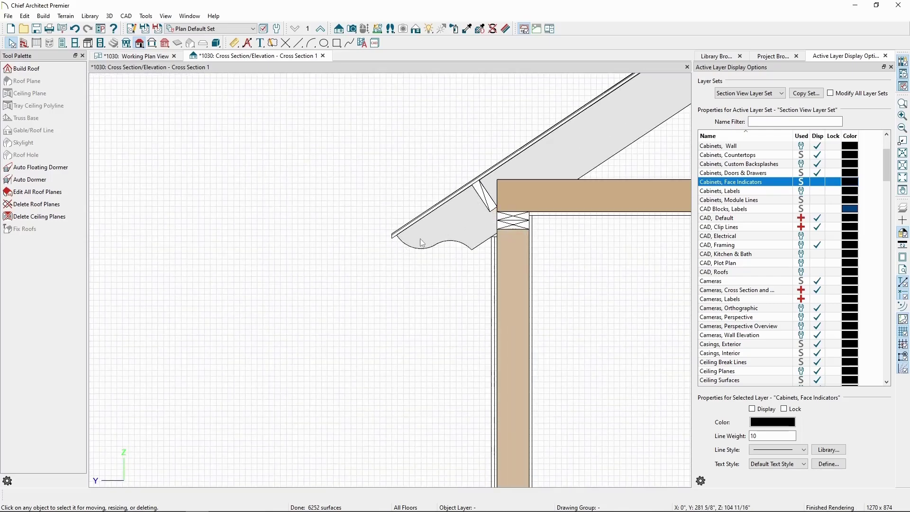
- Uncheck Stretch To Fit Rafter for the RT03 tail and review the rebuilt eave
middle_click_drag(422, 243, 388, 264)
scroll(360, 258, "down", 1)
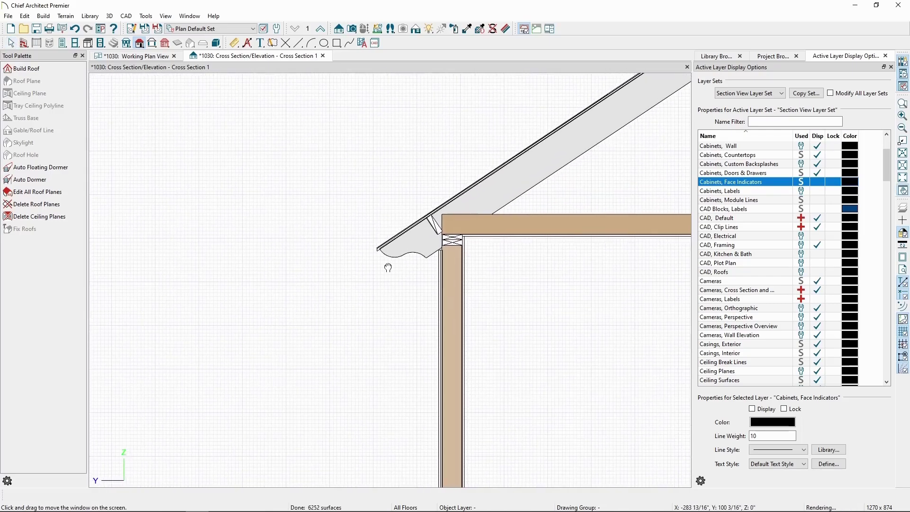
left_click(49, 68)
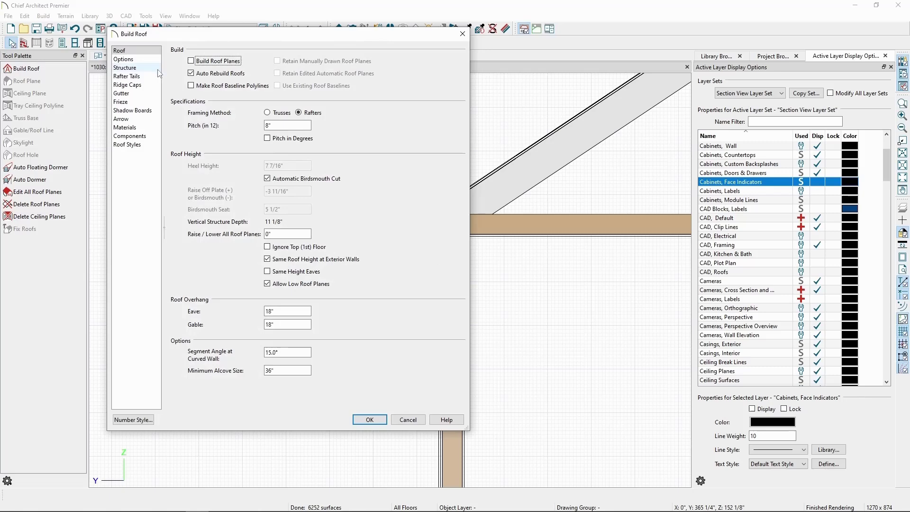
left_click(148, 77)
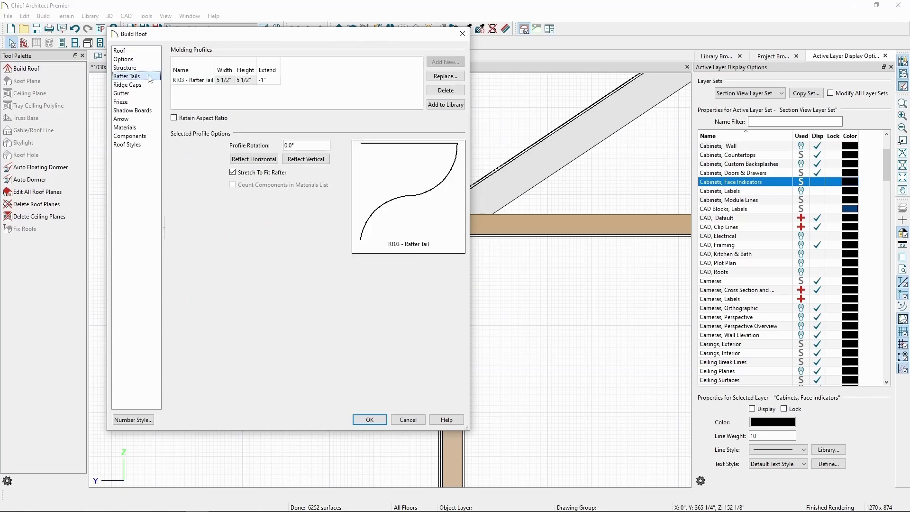
left_click(232, 172)
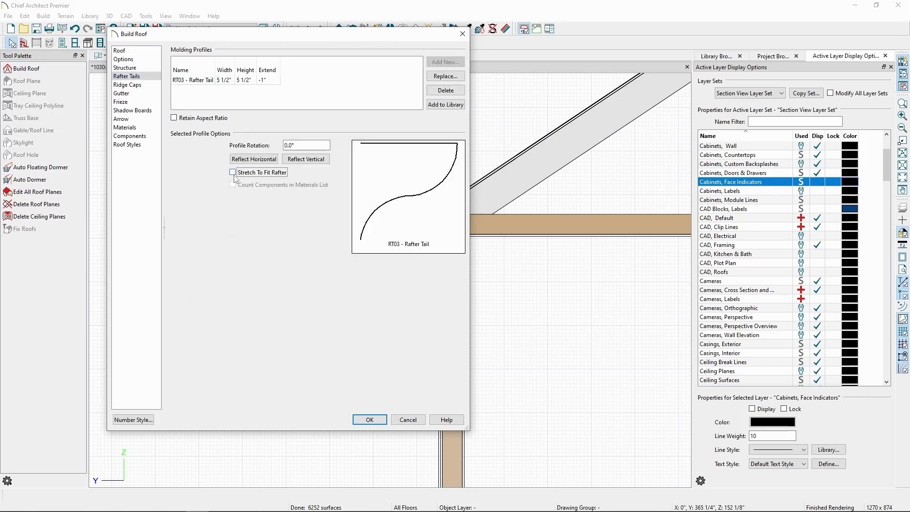
left_click(383, 423)
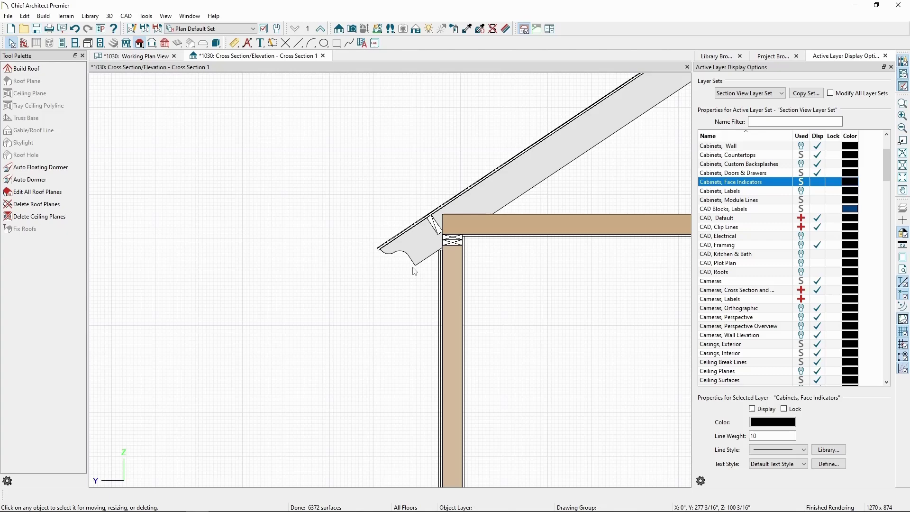
scroll(414, 271, "up", 2)
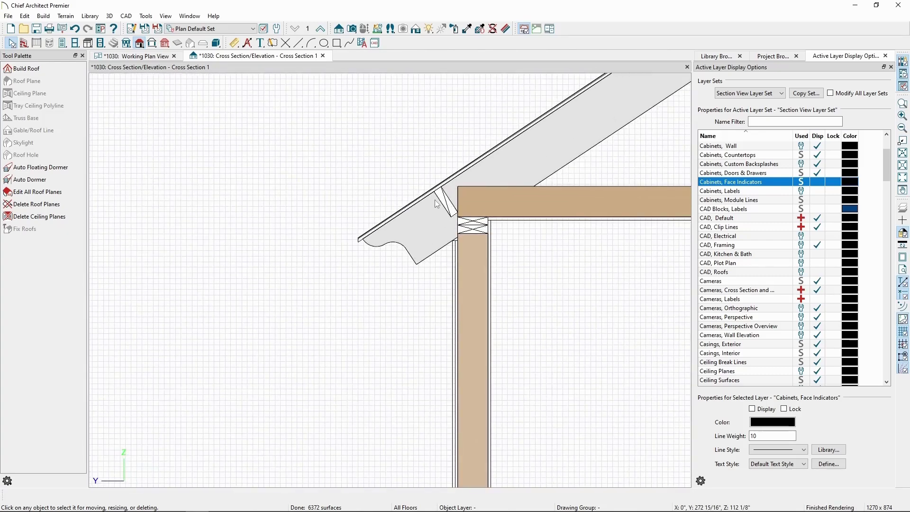
scroll(288, 146, "down", 1)
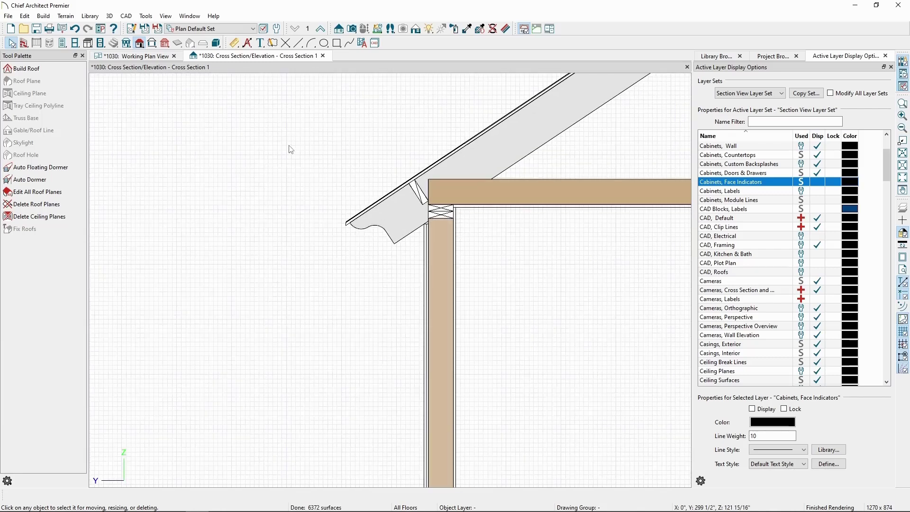
left_click(110, 16)
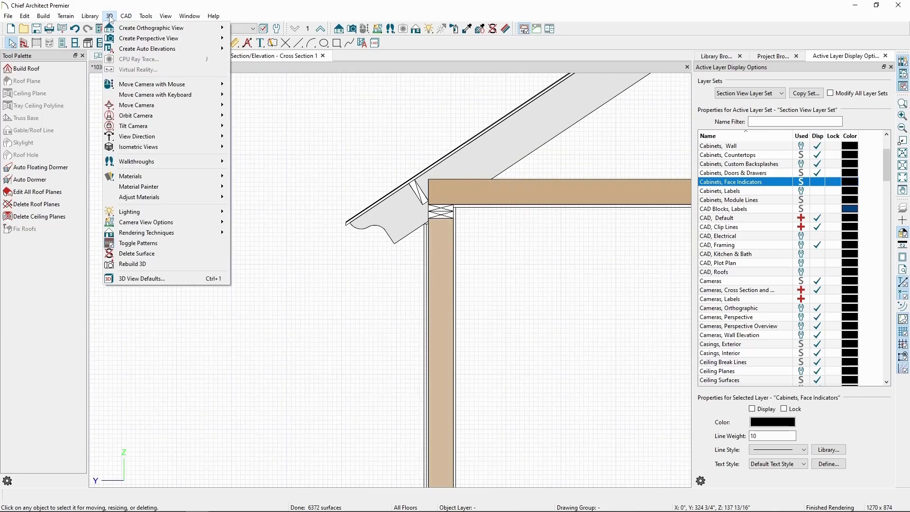
mouse_move(115, 38)
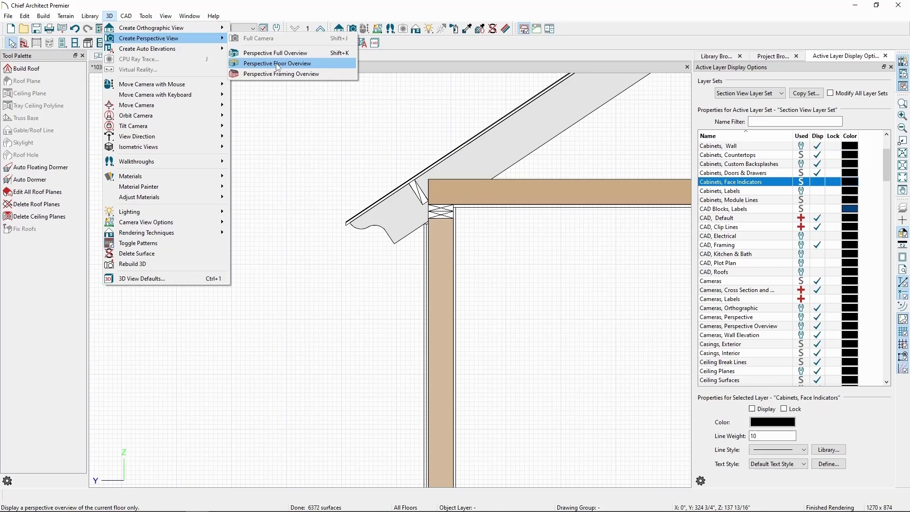
left_click(292, 74)
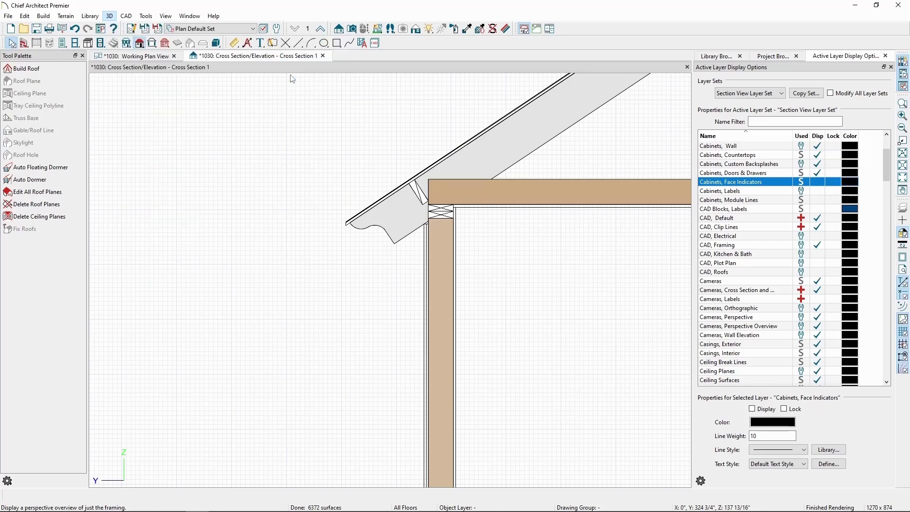
scroll(332, 160, "up", 10)
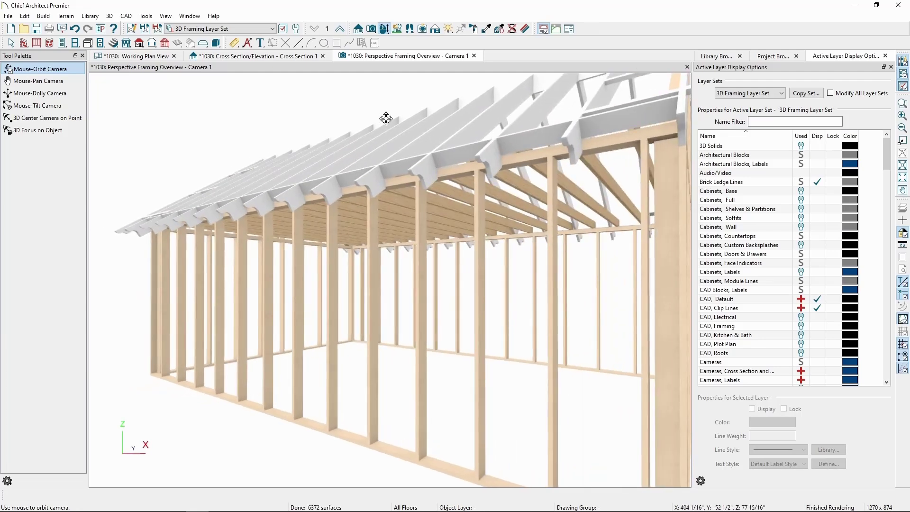
left_click(474, 56)
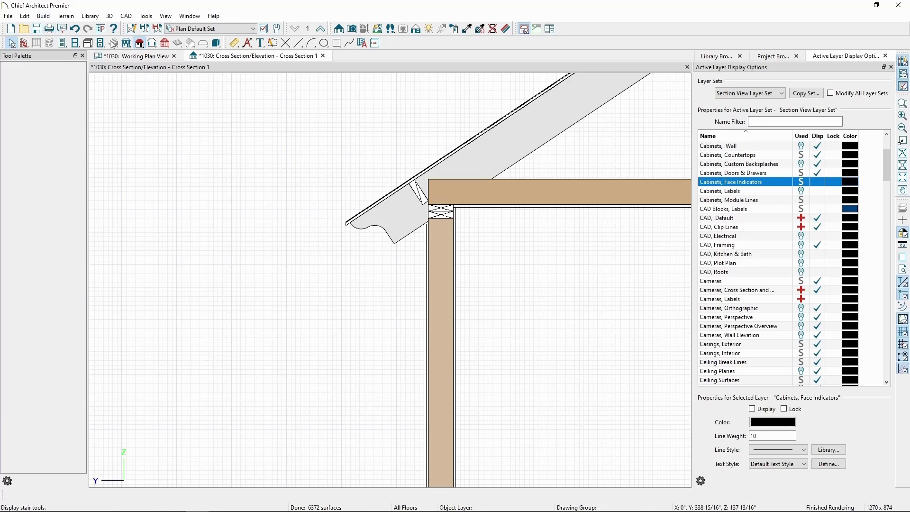
- In Build Roof, stop trimming framing to soffits; enable soffits, gable fascia and eave sub fascia
left_click(139, 43)
left_click(52, 70)
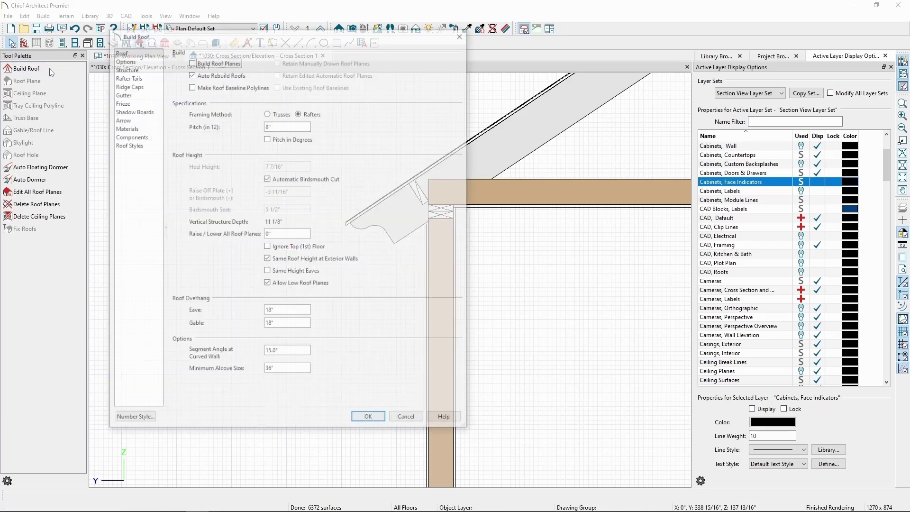
left_click(131, 69)
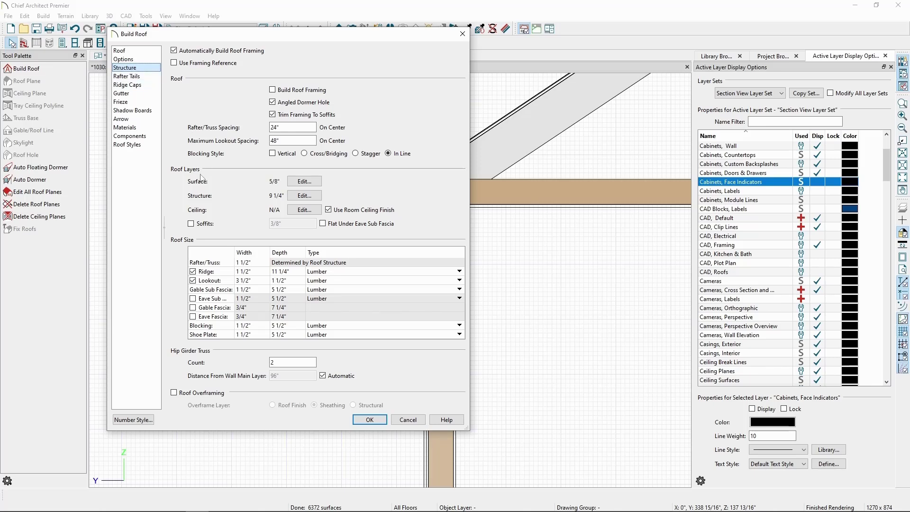
left_click(302, 115)
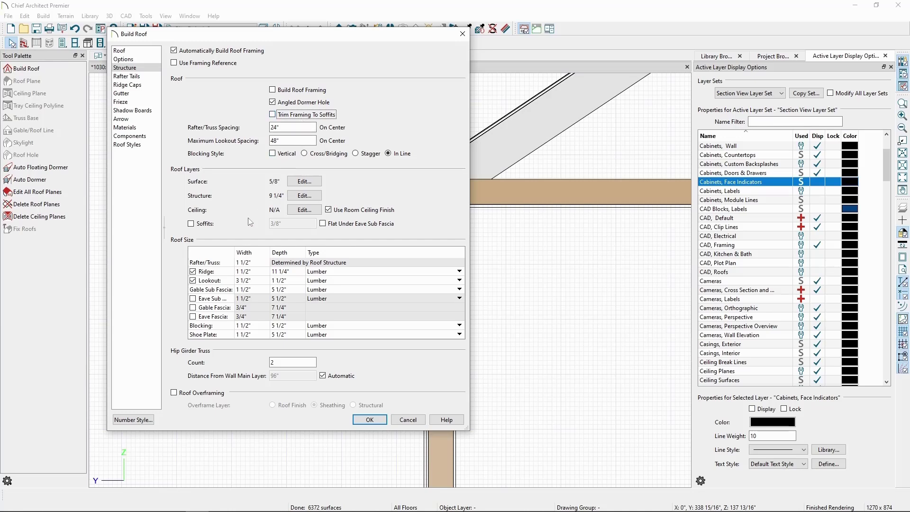
left_click(209, 226)
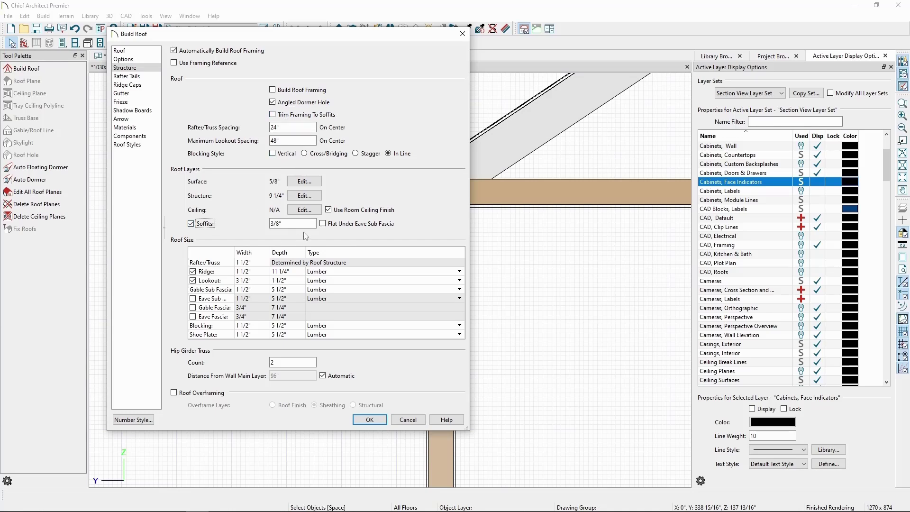
left_click(192, 307)
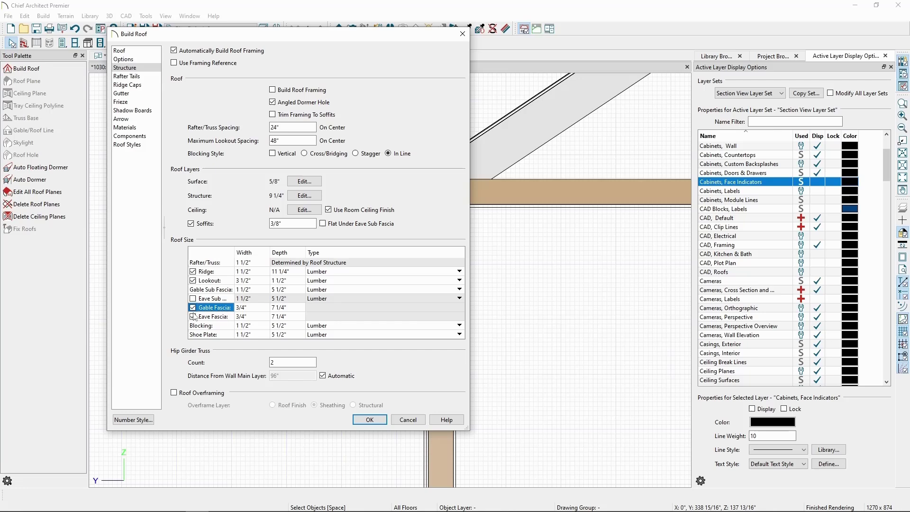
left_click(193, 299)
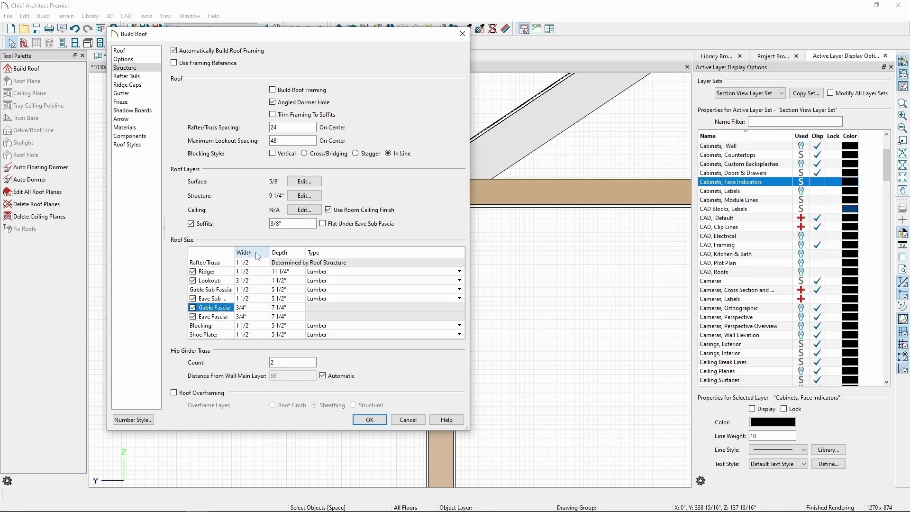
left_click(292, 307)
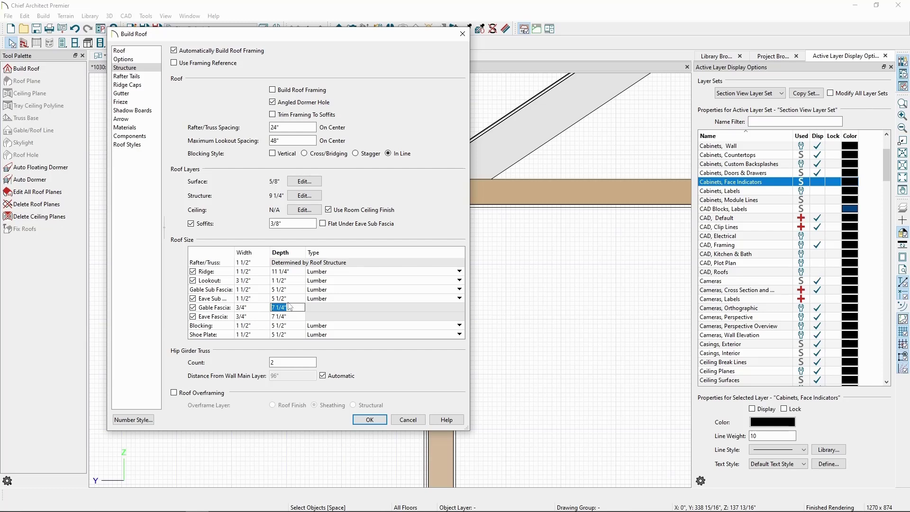
left_click(291, 298)
- Delete the RT03 rafter tail profile and apply the roof changes
left_click(126, 76)
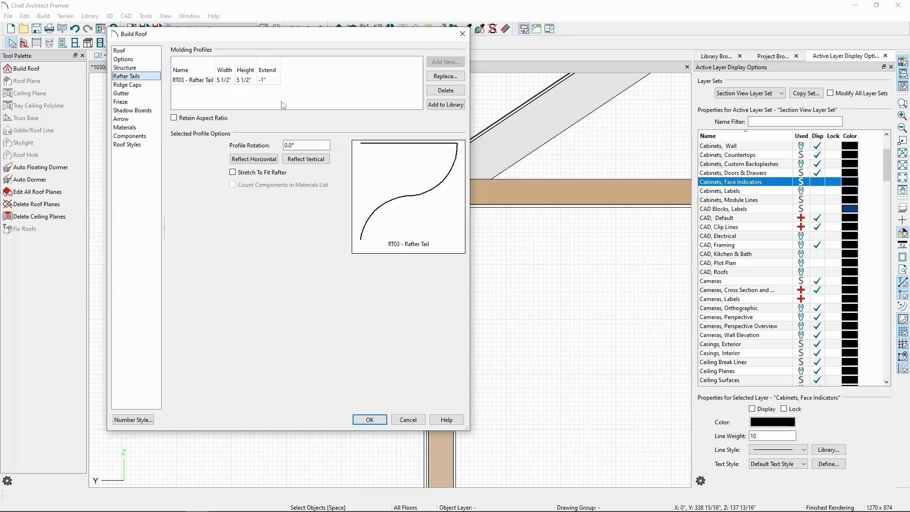
left_click(437, 91)
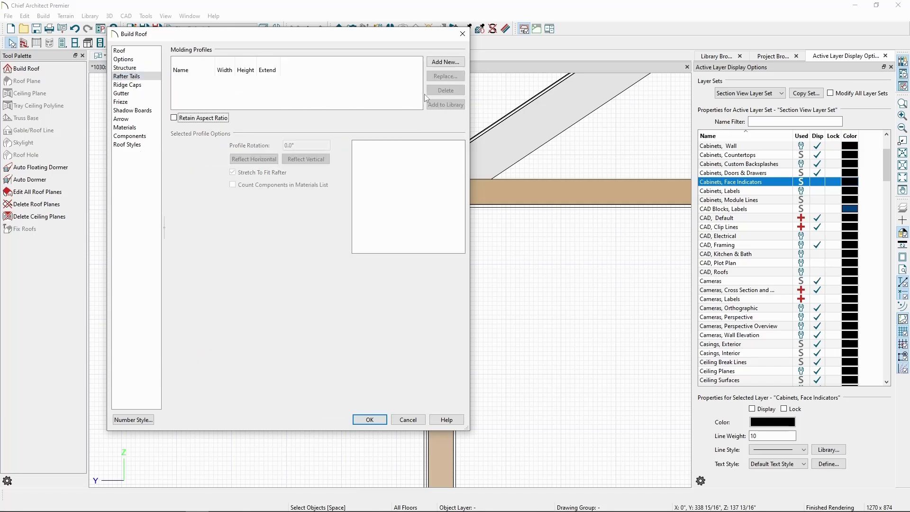
left_click(370, 420)
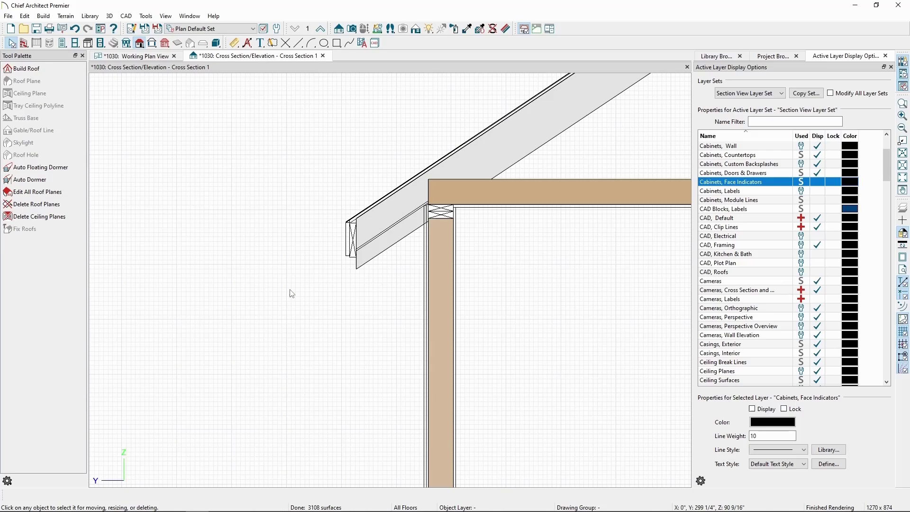
- Undo the rafter tail deletion to restore RT03, then recentre the eave detail
left_click(76, 30)
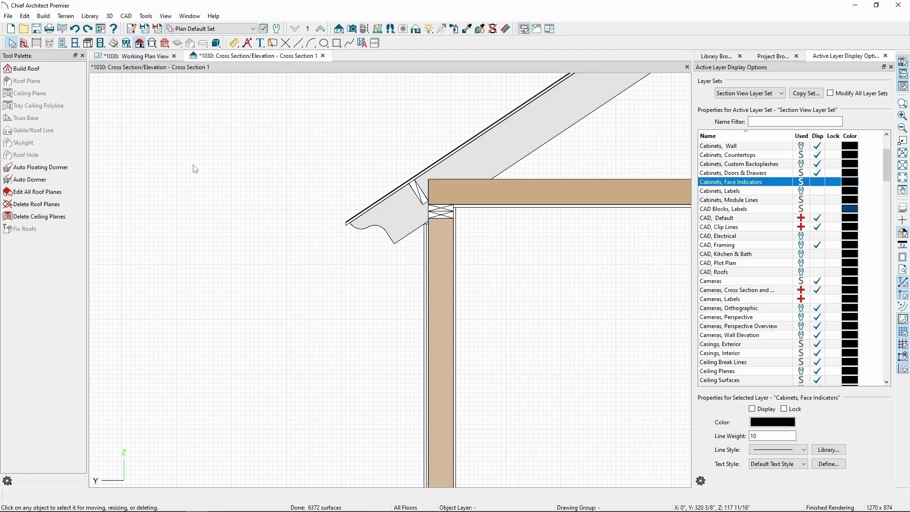
mouse_move(283, 229)
middle_mouse_down()
mouse_move(238, 205)
mouse_move(243, 214)
mouse_move(261, 206)
middle_mouse_up()
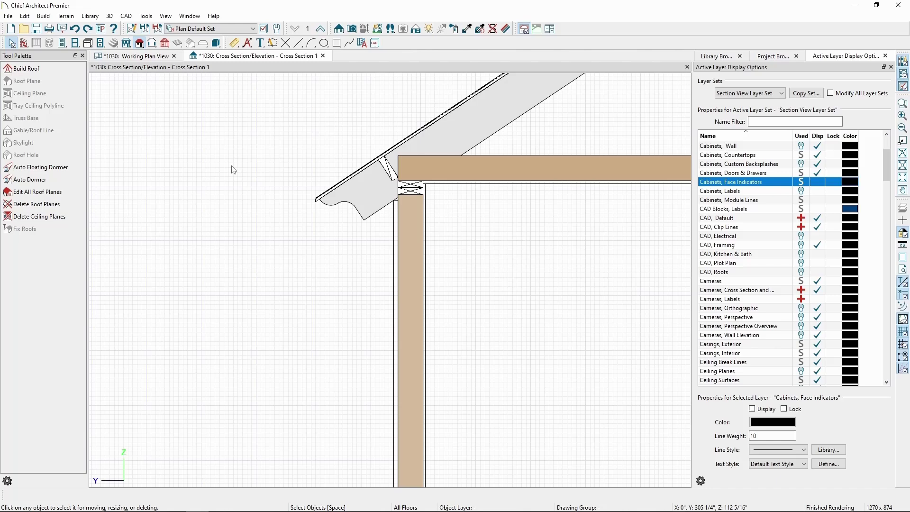
- Draw a plain CAD line outline for the new rafter-tail profile beside the eave
left_click(126, 17)
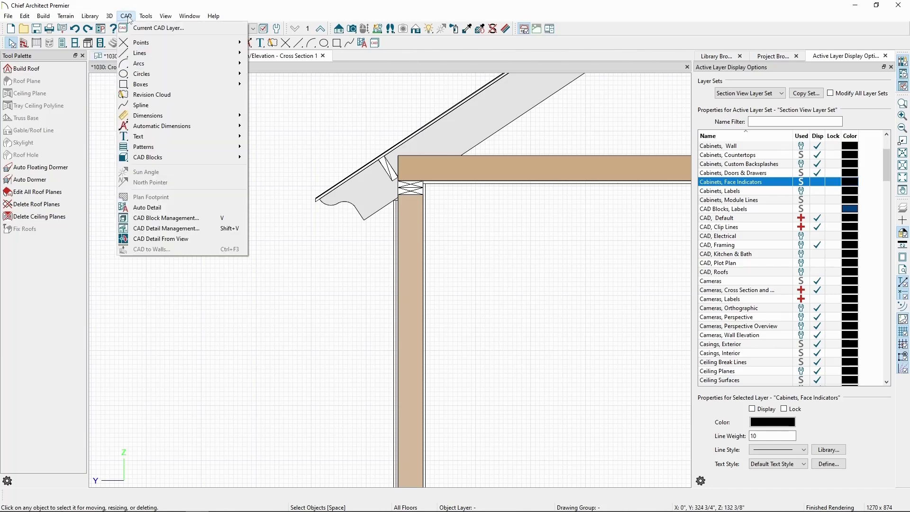
mouse_move(134, 54)
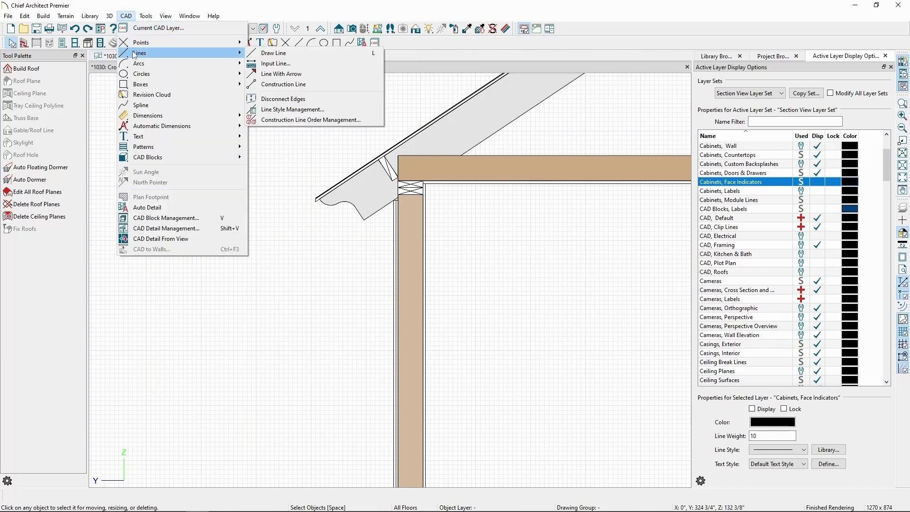
left_click(279, 53)
scroll(264, 172, "up", 2)
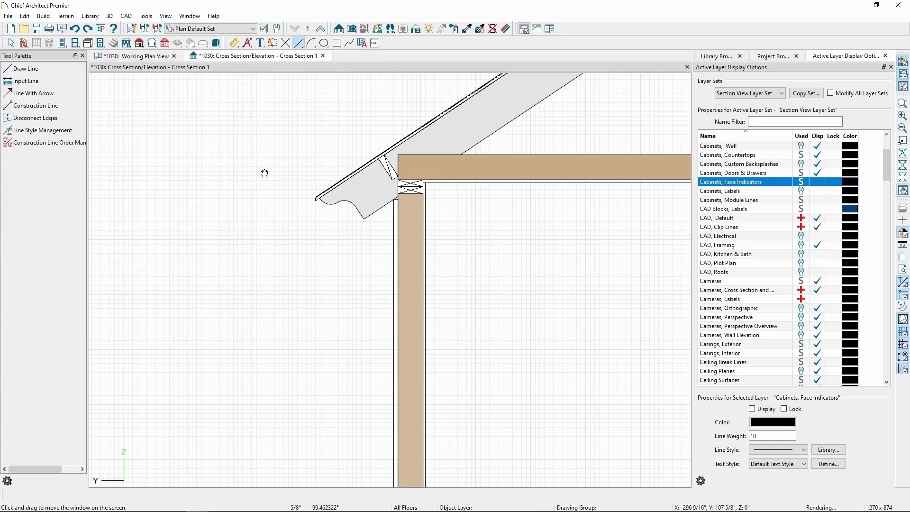
mouse_move(250, 203)
left_mouse_down()
mouse_move(319, 199)
mouse_move(319, 276)
mouse_move(246, 270)
mouse_move(256, 203)
mouse_move(248, 276)
left_mouse_up()
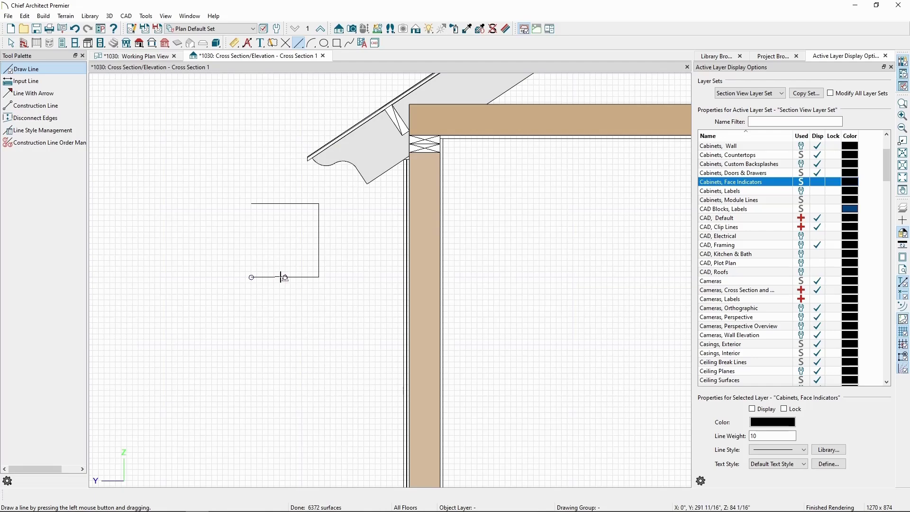
left_click(277, 276)
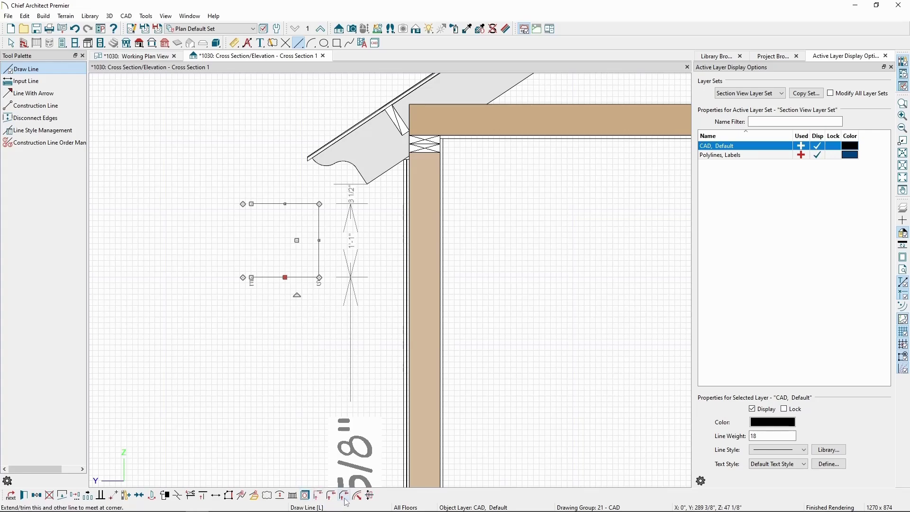
- Chamfer the outline's lower-right corner at 3" and convert the chamfer edge into an arc
left_click_drag(356, 438, 287, 438)
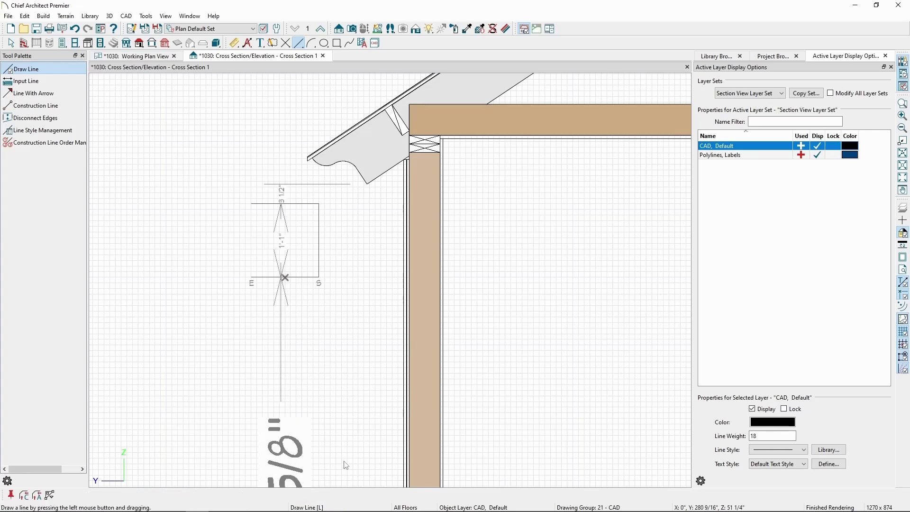
left_click(25, 495)
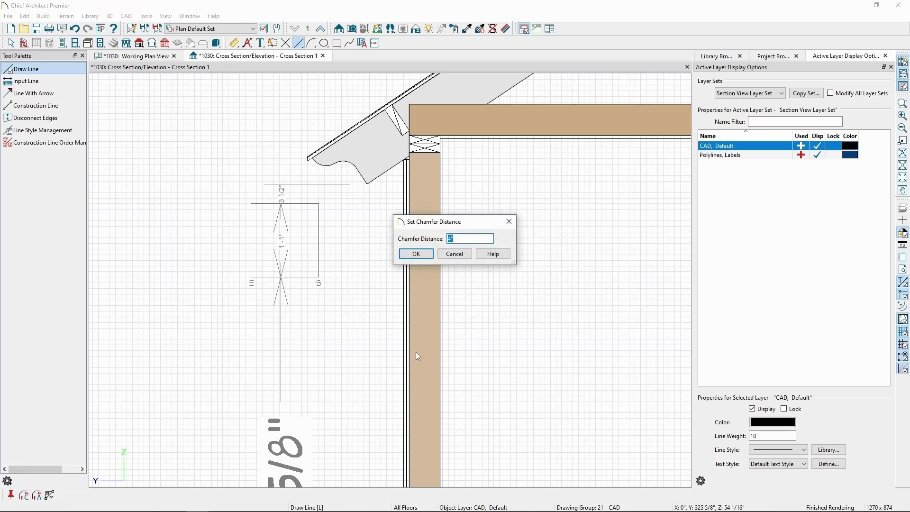
left_click(415, 253)
left_click(322, 260)
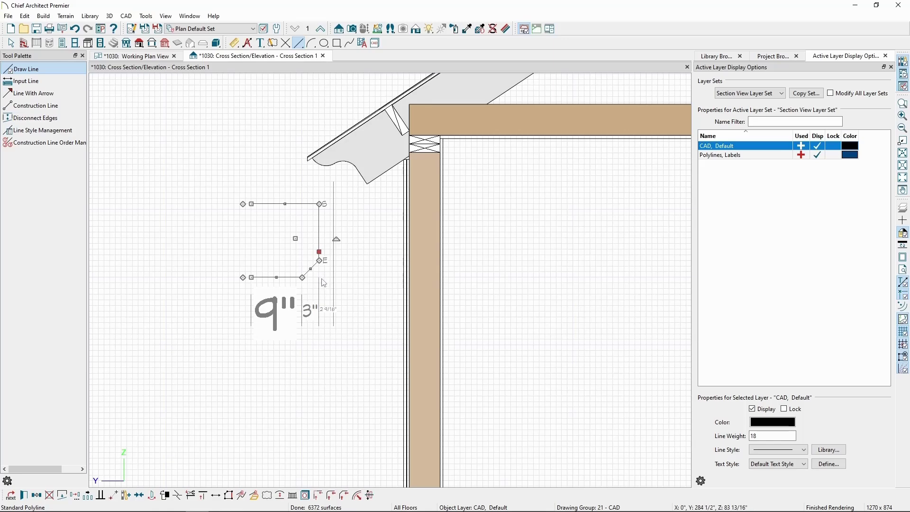
left_click(310, 270)
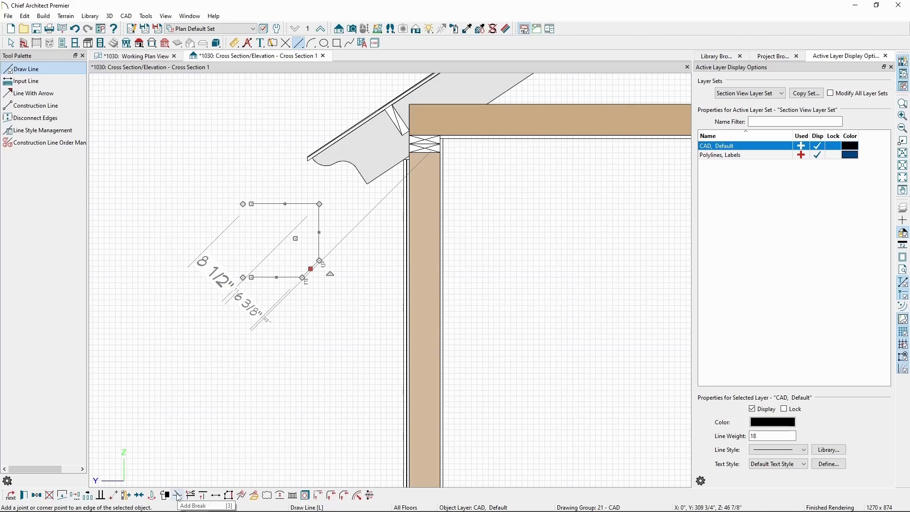
left_click(283, 496)
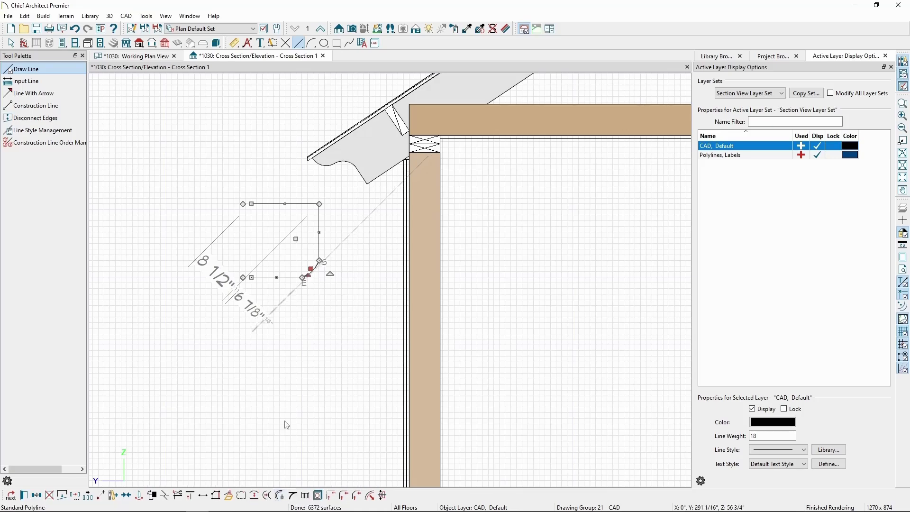
left_click(335, 321)
key("space")
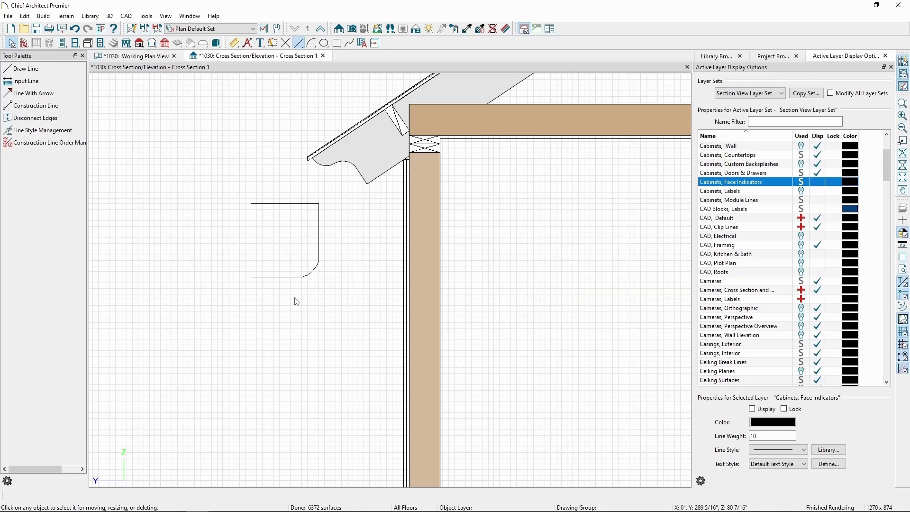
- Add the profile outline to the library and rename it 'My Custom Rafter'
left_click(299, 279)
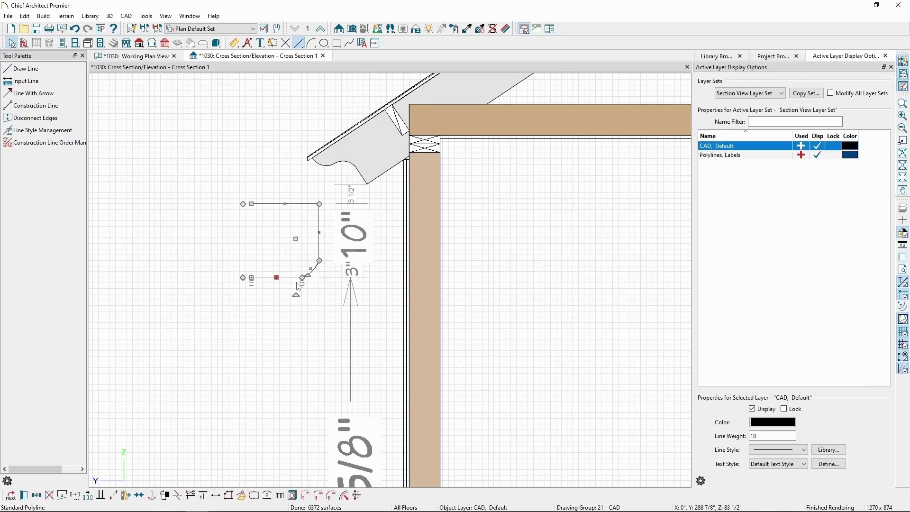
left_click(126, 495)
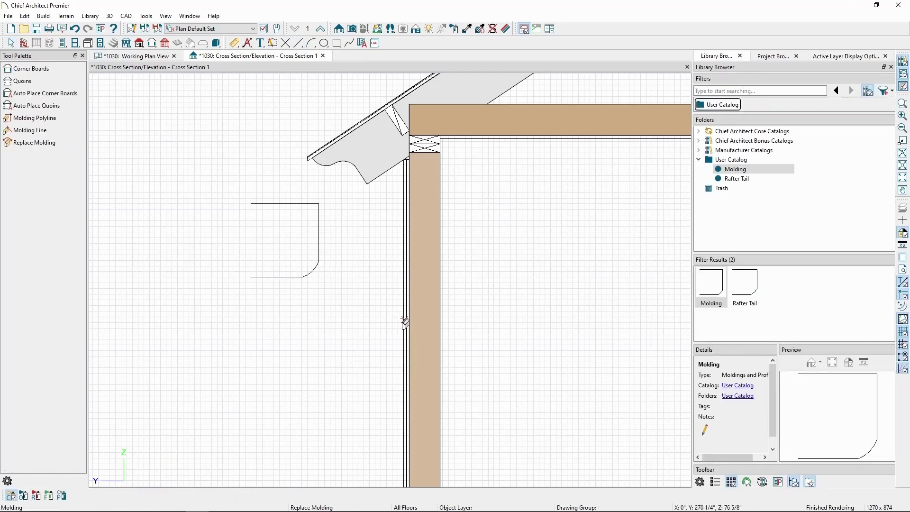
right_click(743, 172)
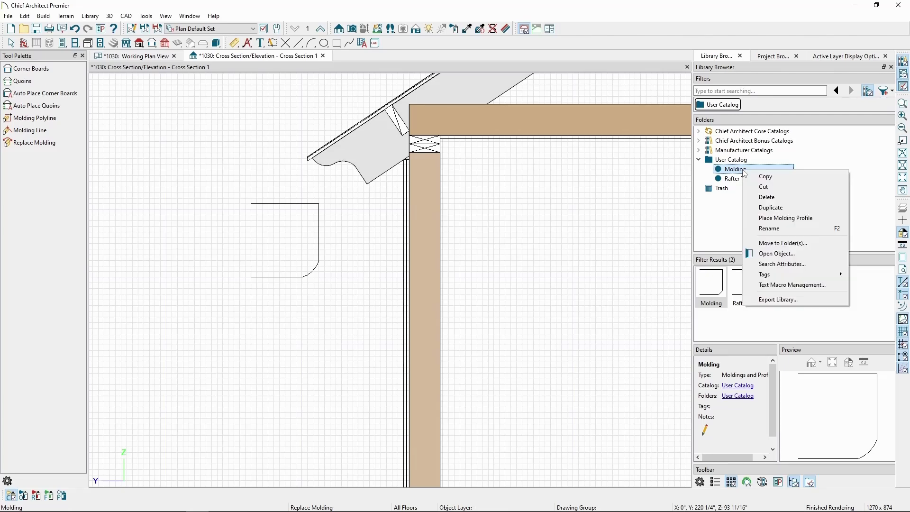
left_click(760, 228)
type("My Custom Rafter")
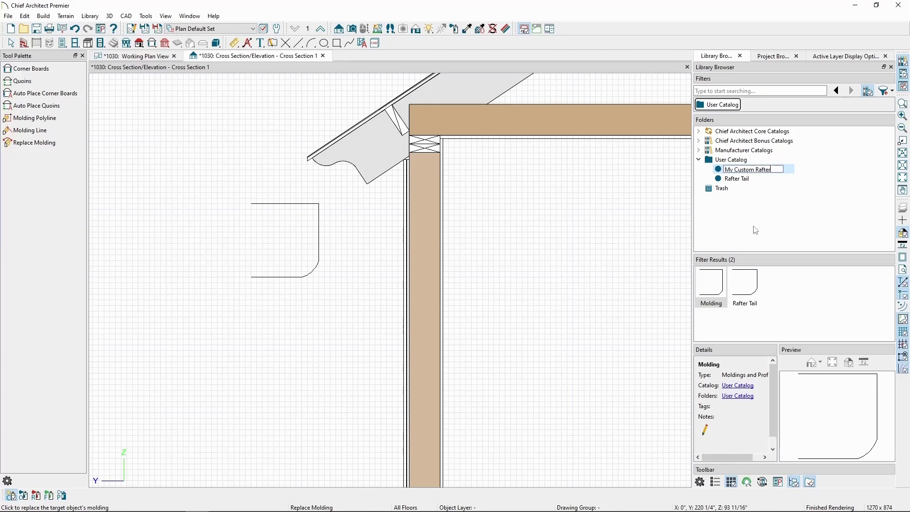
key("Return")
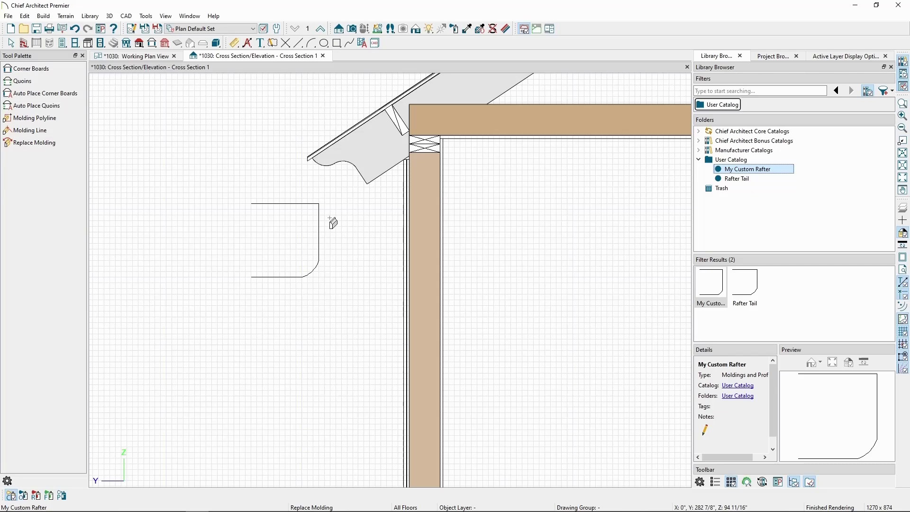
- Delete the profile drawing from Cross Section 1
key("Escape")
left_click(320, 233)
key("Delete")
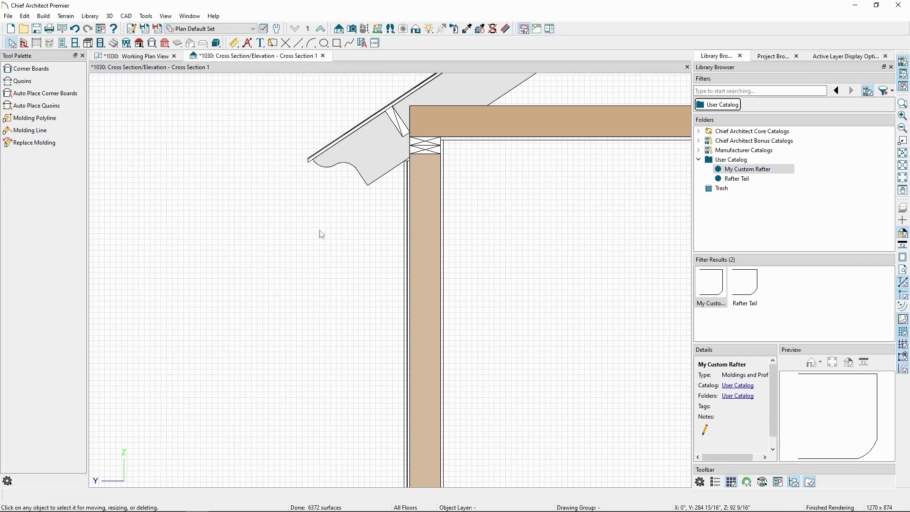
- Replace the rafter tail with User Catalog's My Custom Rafter and view the whole gable house
left_click(140, 44)
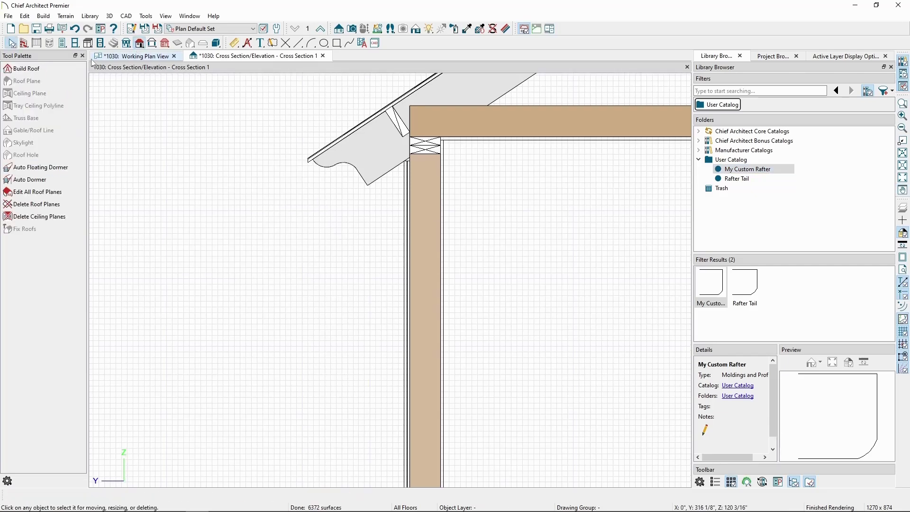
left_click(71, 69)
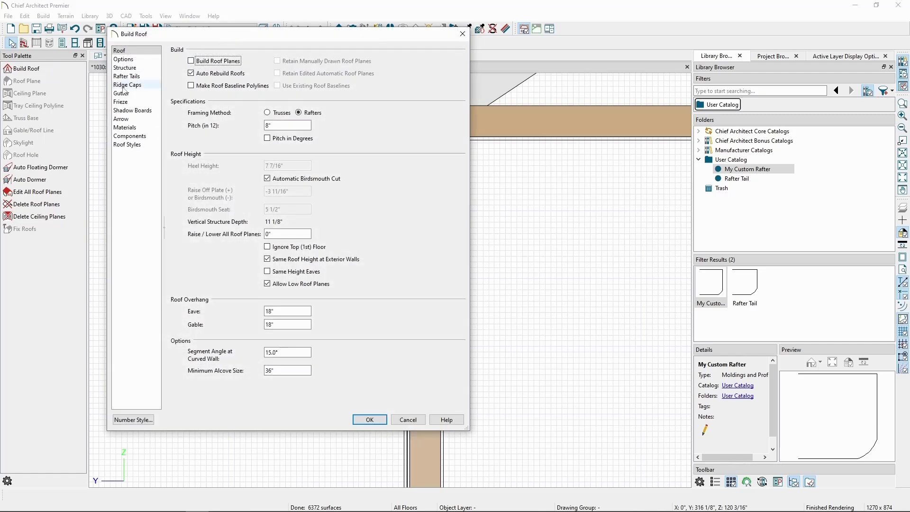
left_click(134, 77)
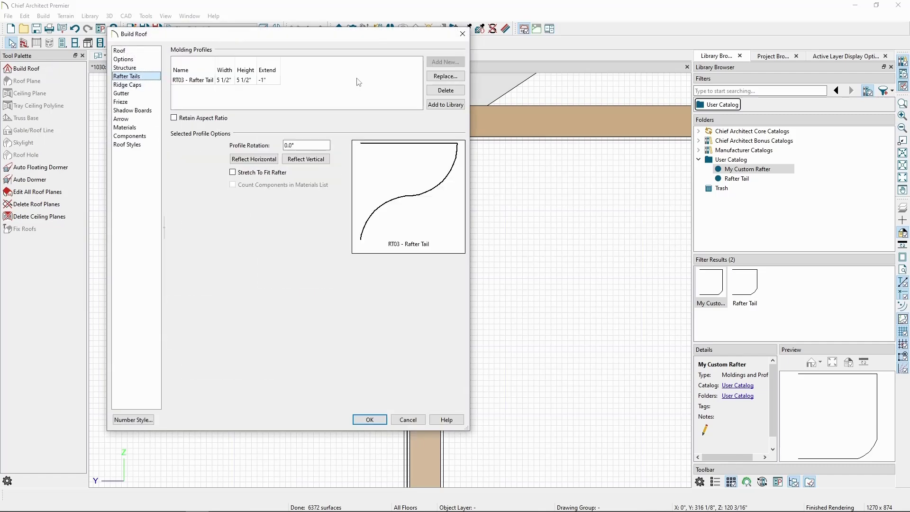
left_click(446, 77)
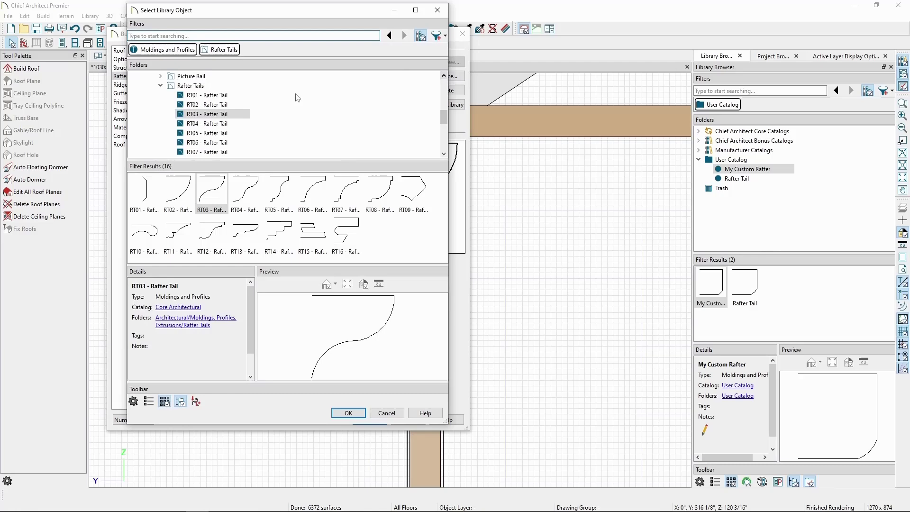
scroll(237, 114, "up", 6)
left_click(133, 76)
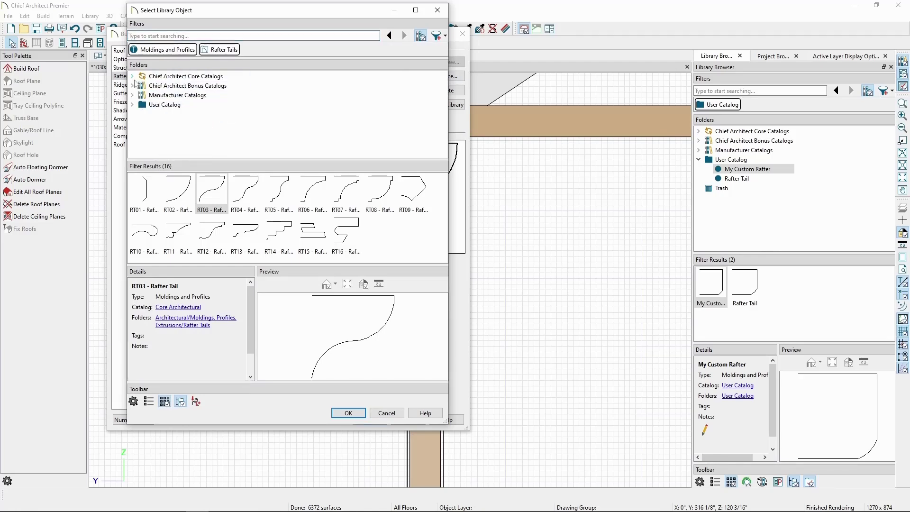
left_click(132, 105)
left_click(181, 114)
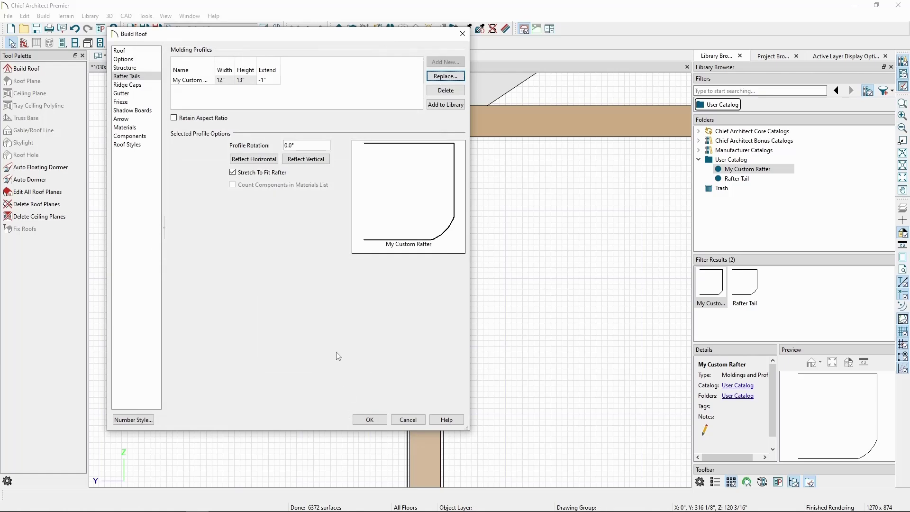
left_click(378, 417)
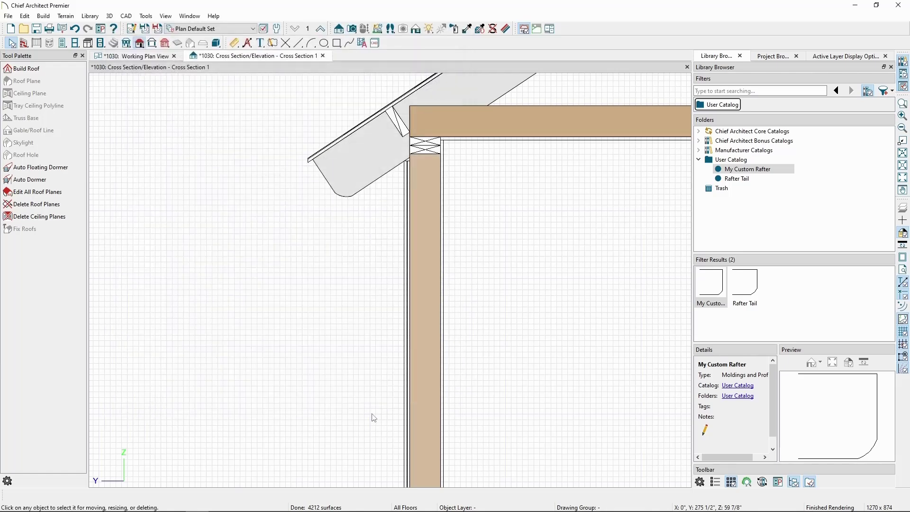
scroll(512, 341, "down", 5)
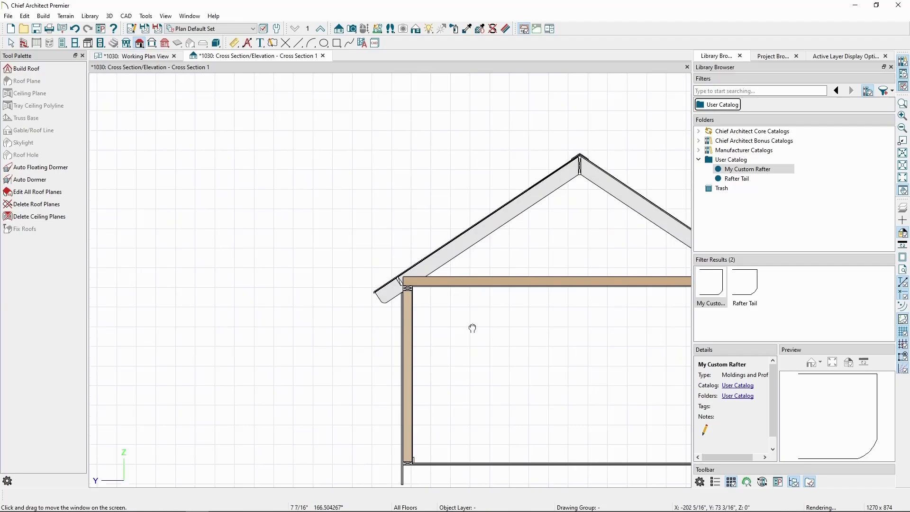
middle_click_drag(471, 327, 339, 317)
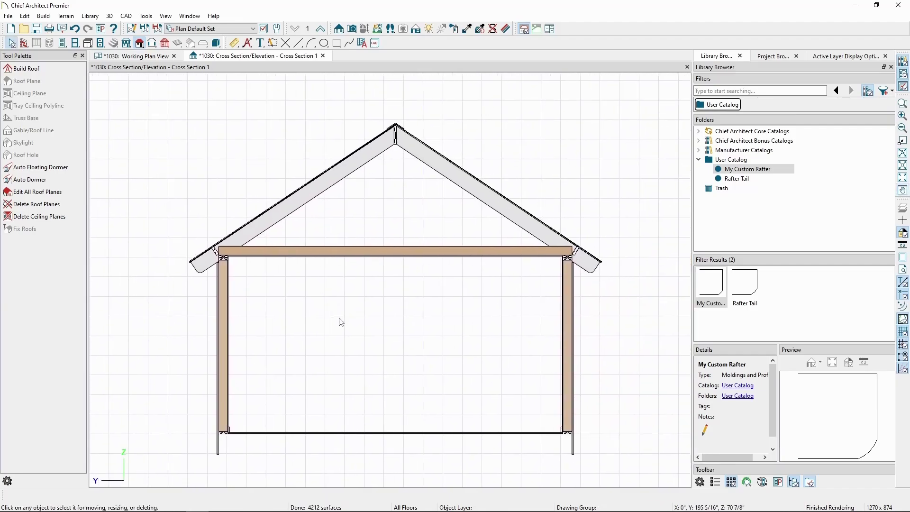